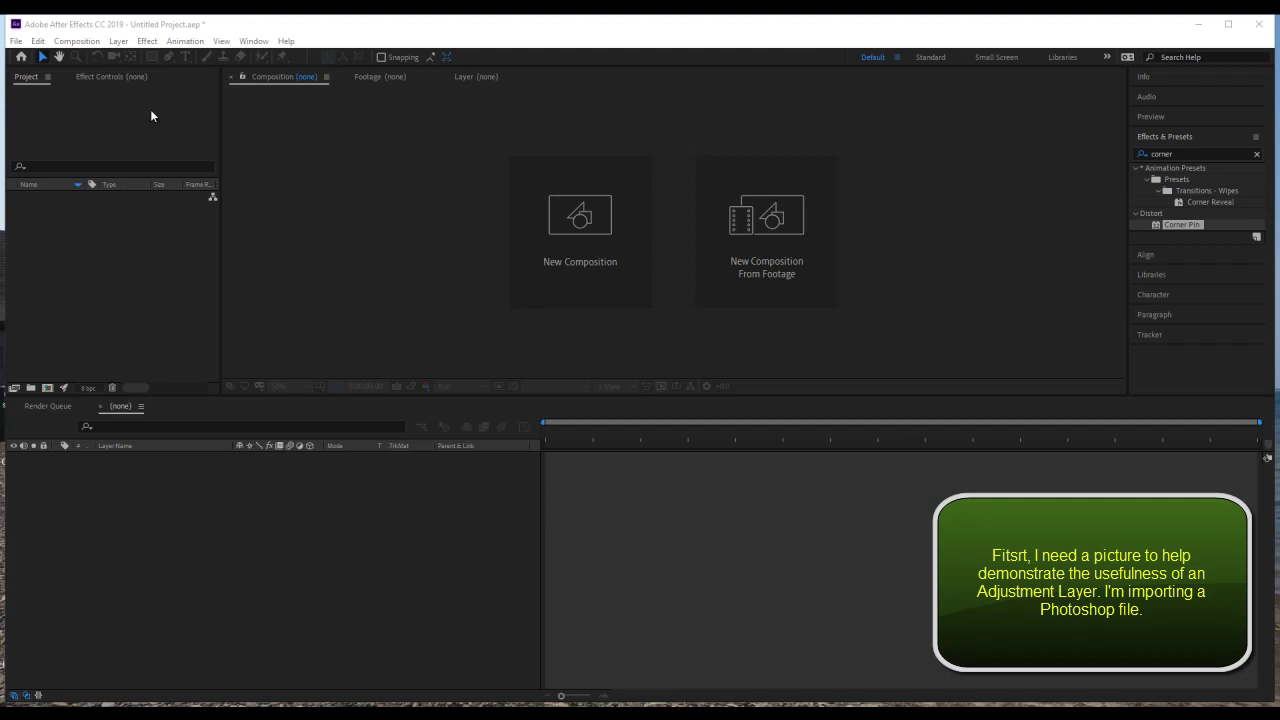
# Import building pic.psd into the project as a Composition with editable layer styles
pyautogui.click(17, 41)
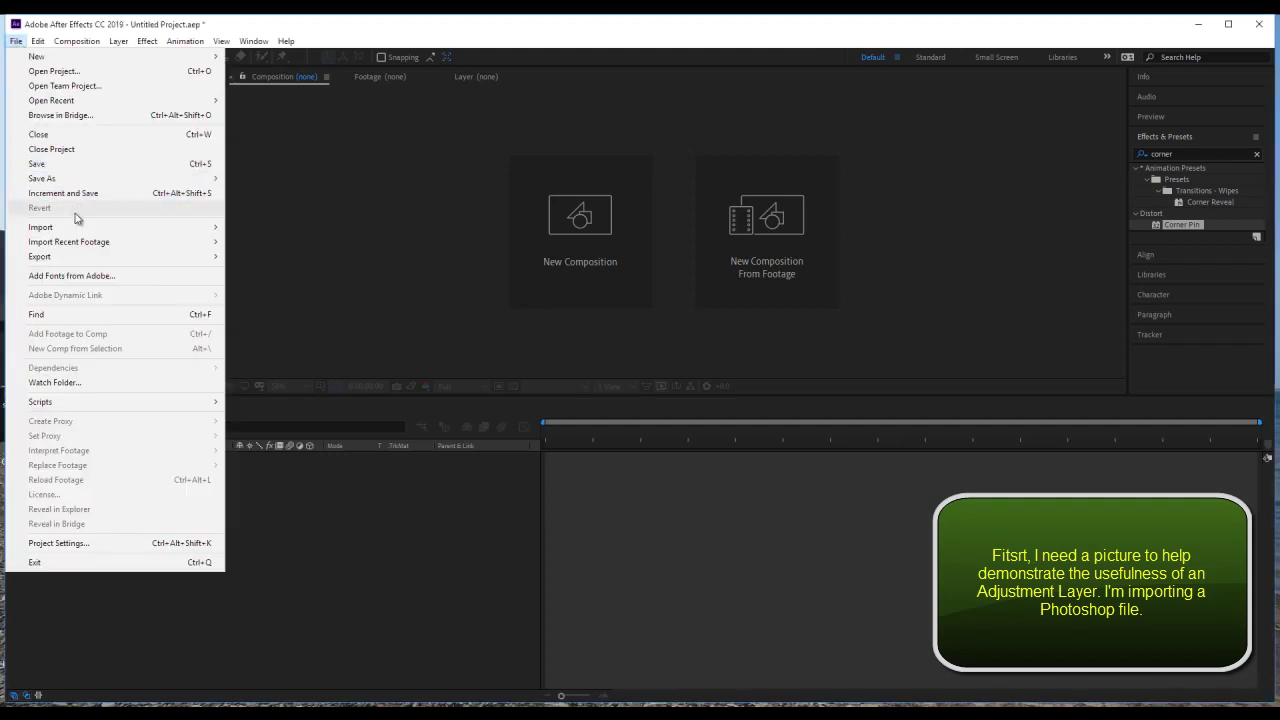
pyautogui.moveTo(113, 236)
pyautogui.click(253, 228)
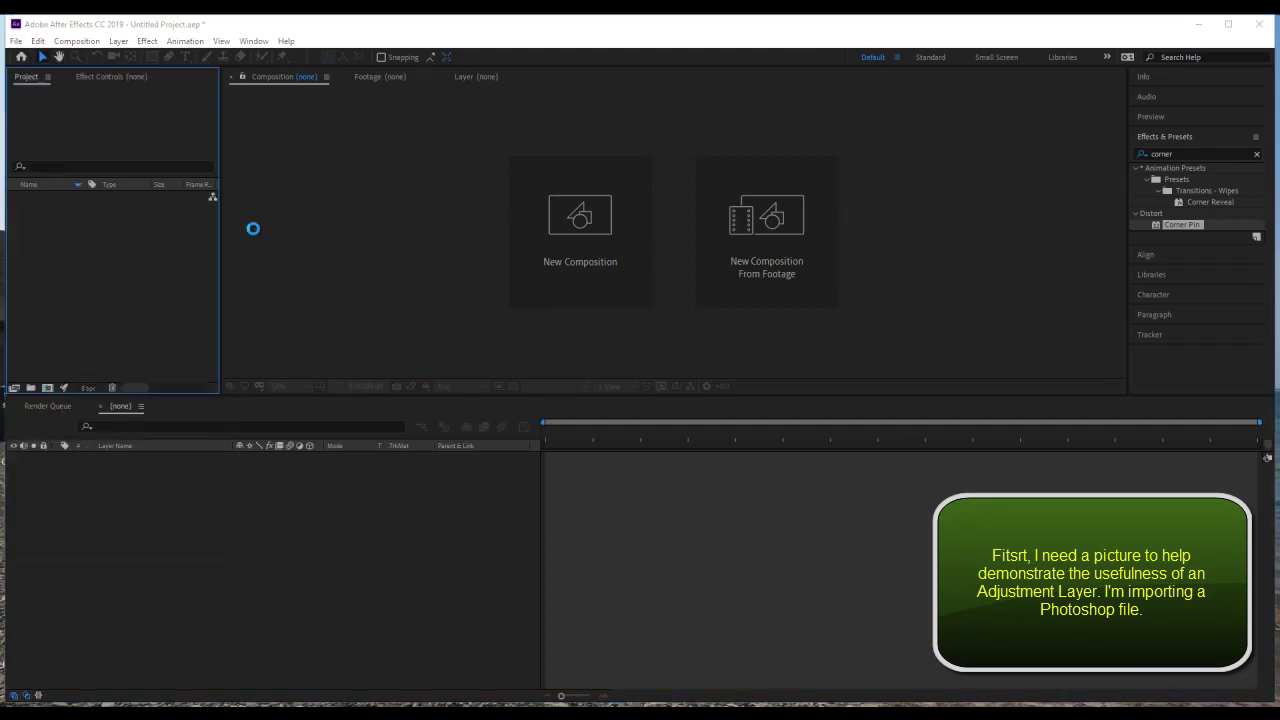
pyautogui.click(277, 150)
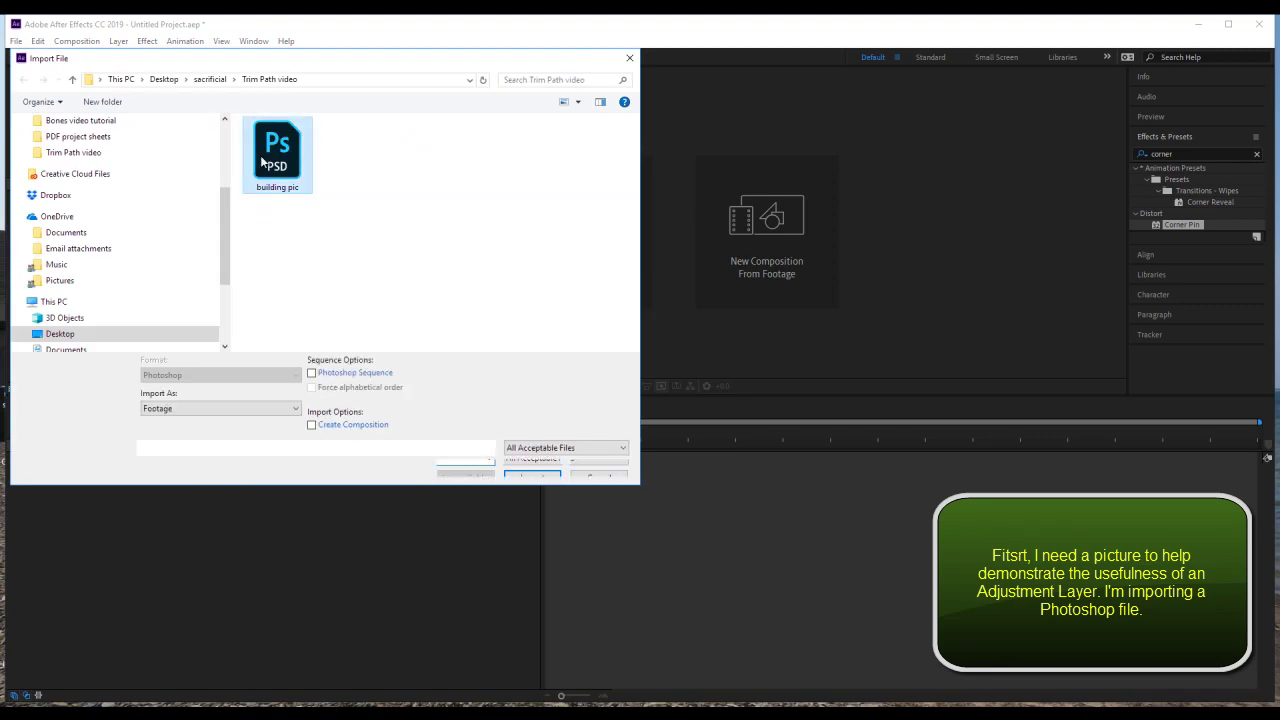
pyautogui.click(532, 468)
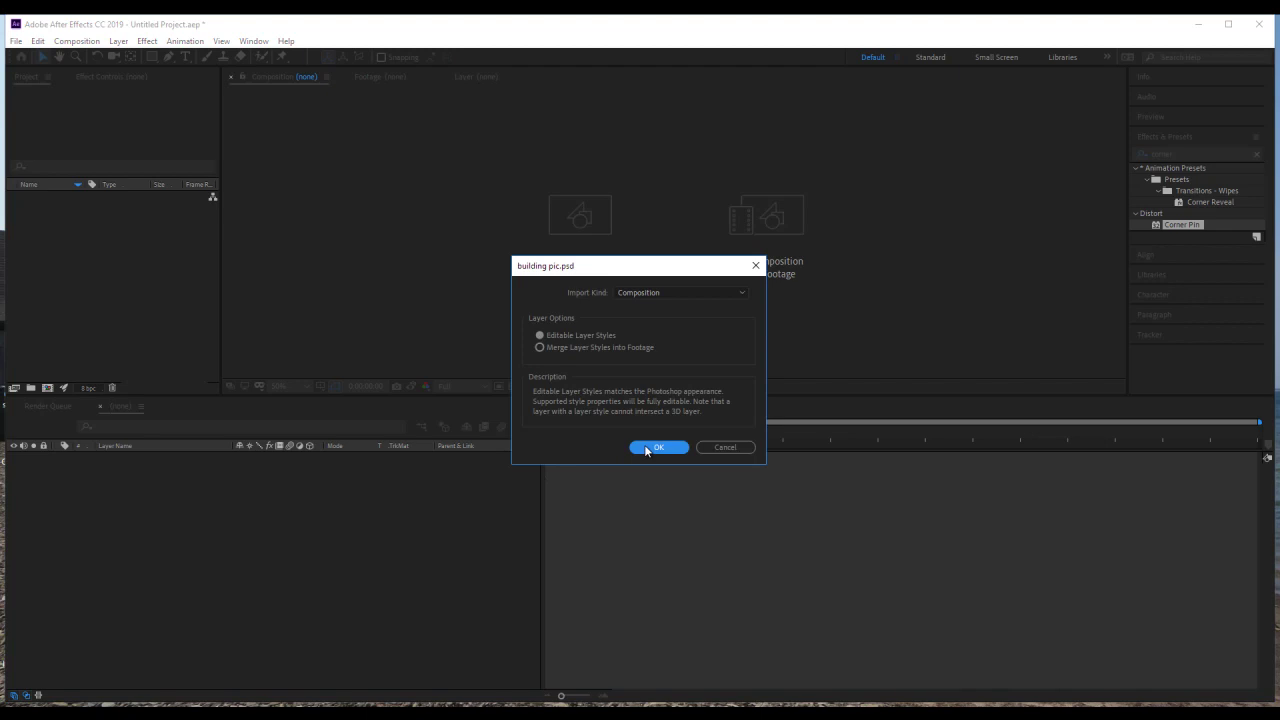
pyautogui.click(646, 448)
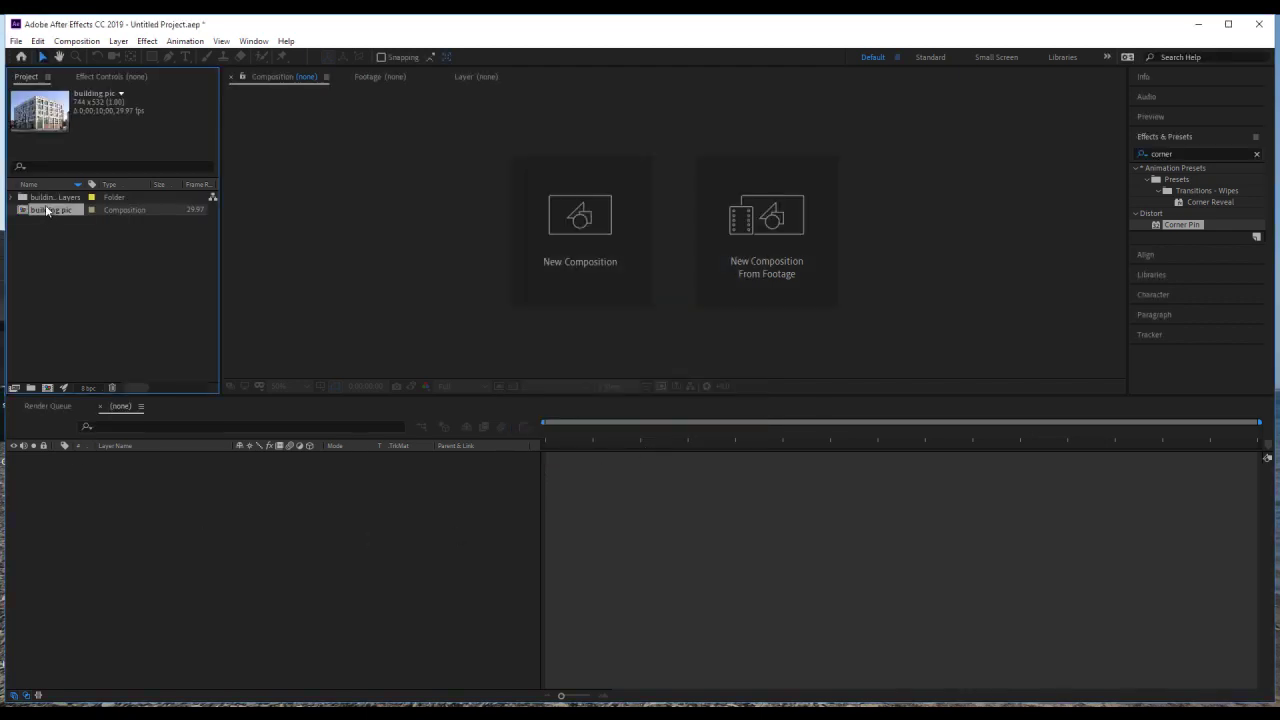
# Create the building pic 2 composition and draw a winding curved Pen path across the photo
pyautogui.moveTo(44, 213); pyautogui.dragTo(102, 473)
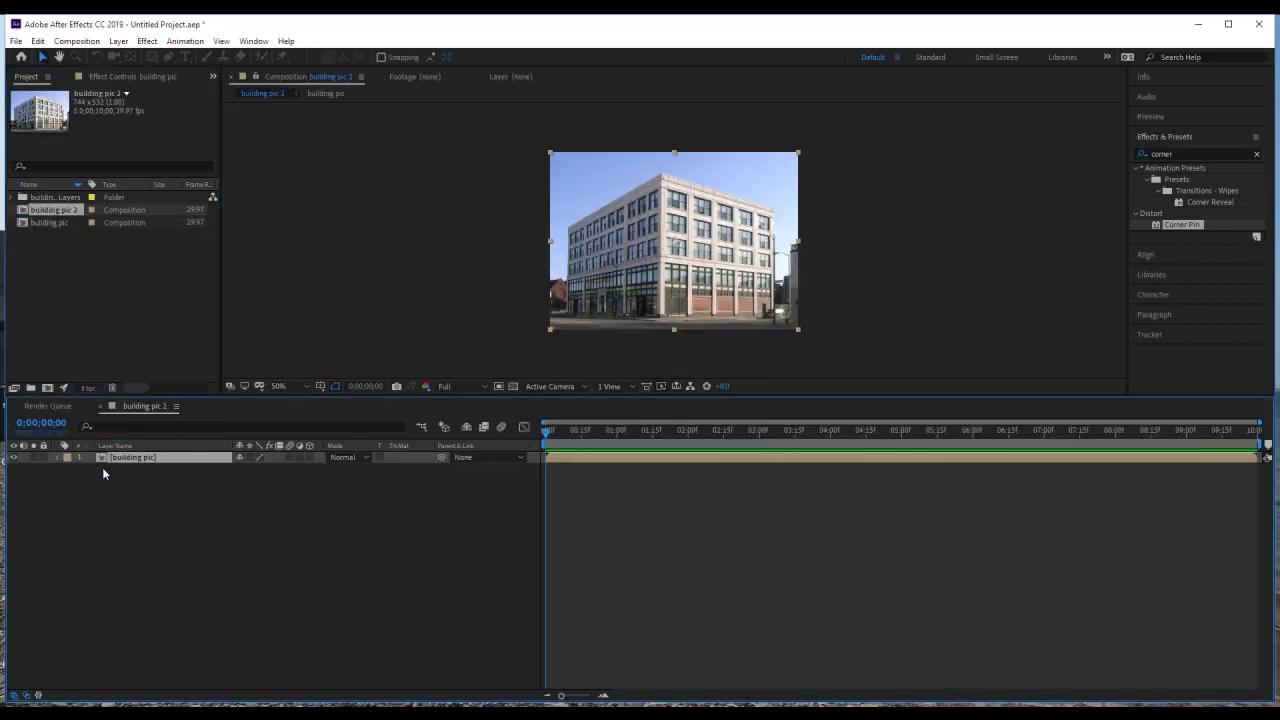
pyautogui.click(106, 470)
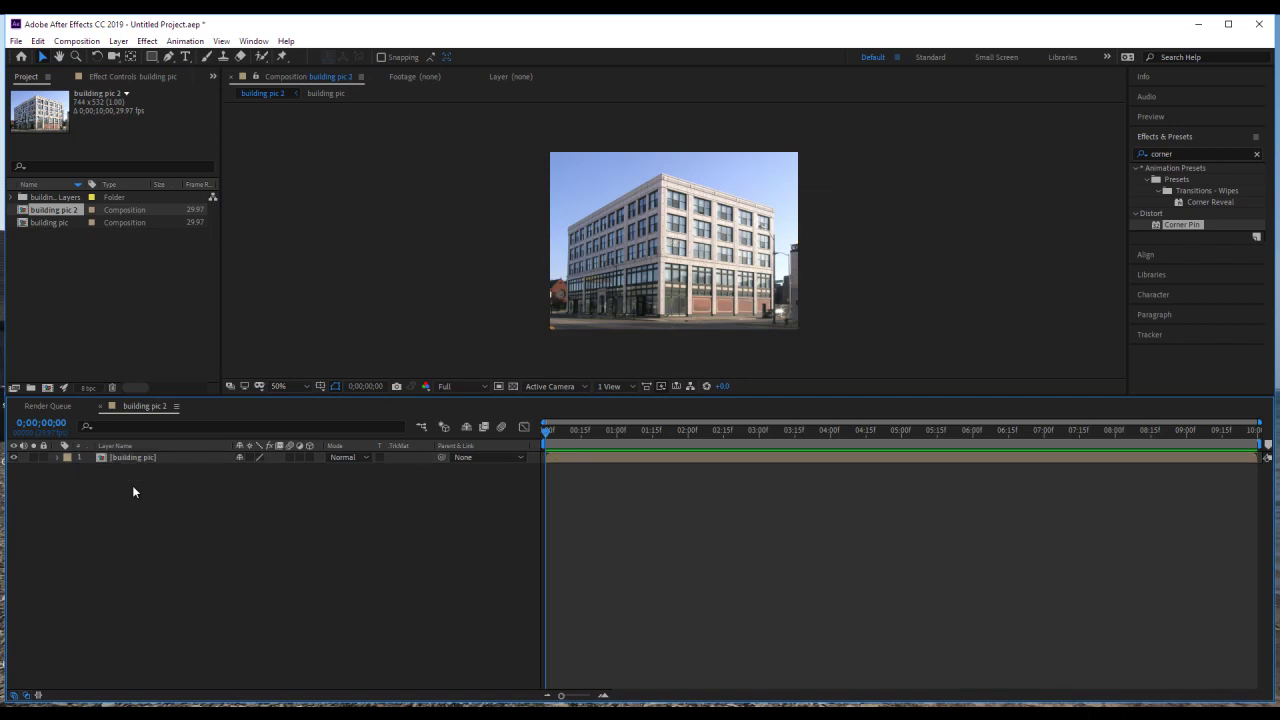
pyautogui.click(169, 57)
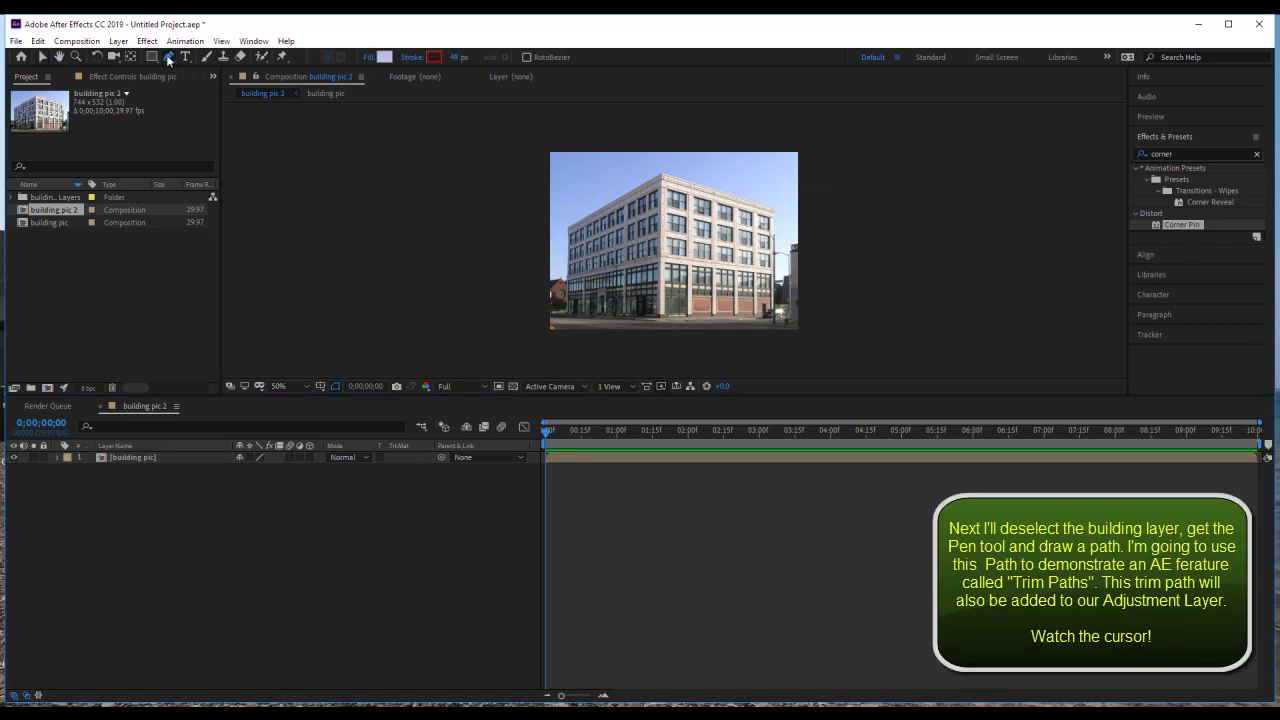
pyautogui.click(570, 172)
pyautogui.moveTo(570, 266); pyautogui.dragTo(538, 165)
pyautogui.moveTo(605, 289)
pyautogui.mouseDown()
pyautogui.moveTo(632, 296)
pyautogui.moveTo(690, 272)
pyautogui.moveTo(670, 220)
pyautogui.moveTo(693, 172)
pyautogui.moveTo(738, 205)
pyautogui.mouseUp()
pyautogui.moveTo(735, 268)
pyautogui.mouseDown()
pyautogui.moveTo(740, 298)
pyautogui.moveTo(765, 297)
pyautogui.mouseUp()
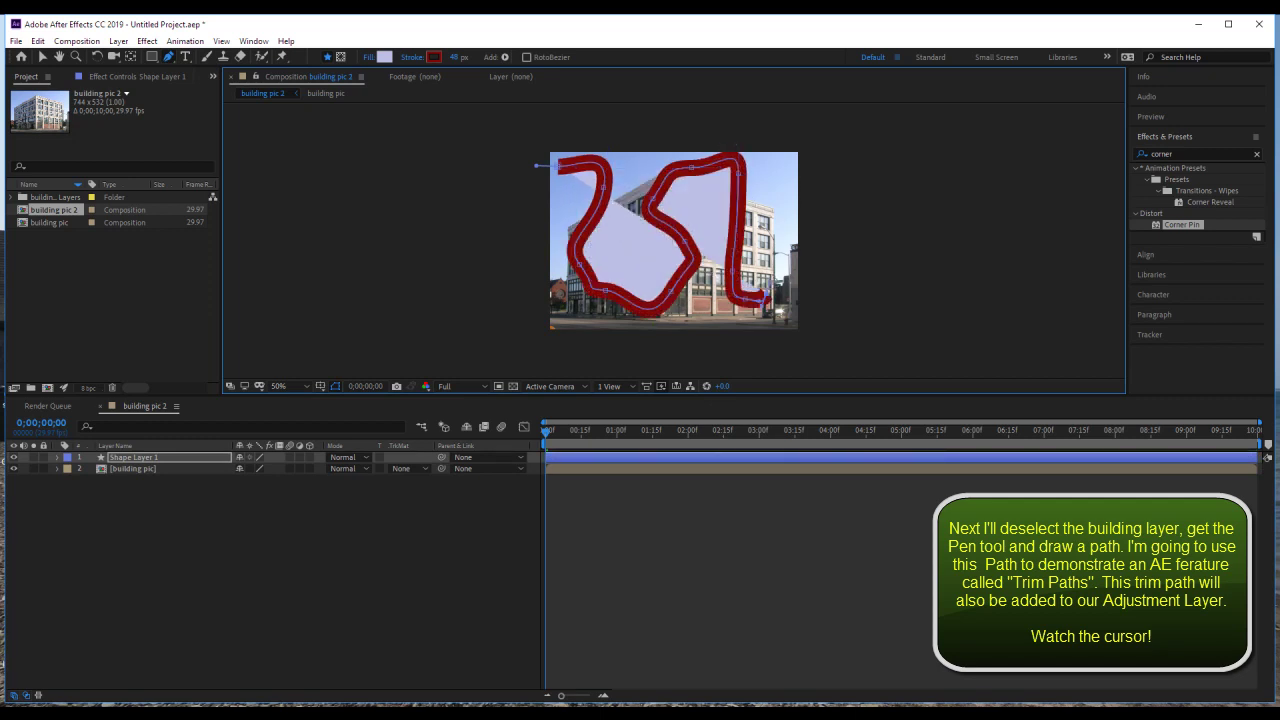
# Set Shape 1's Fill 1 opacity to 0%
pyautogui.click(57, 458)
pyautogui.click(42, 57)
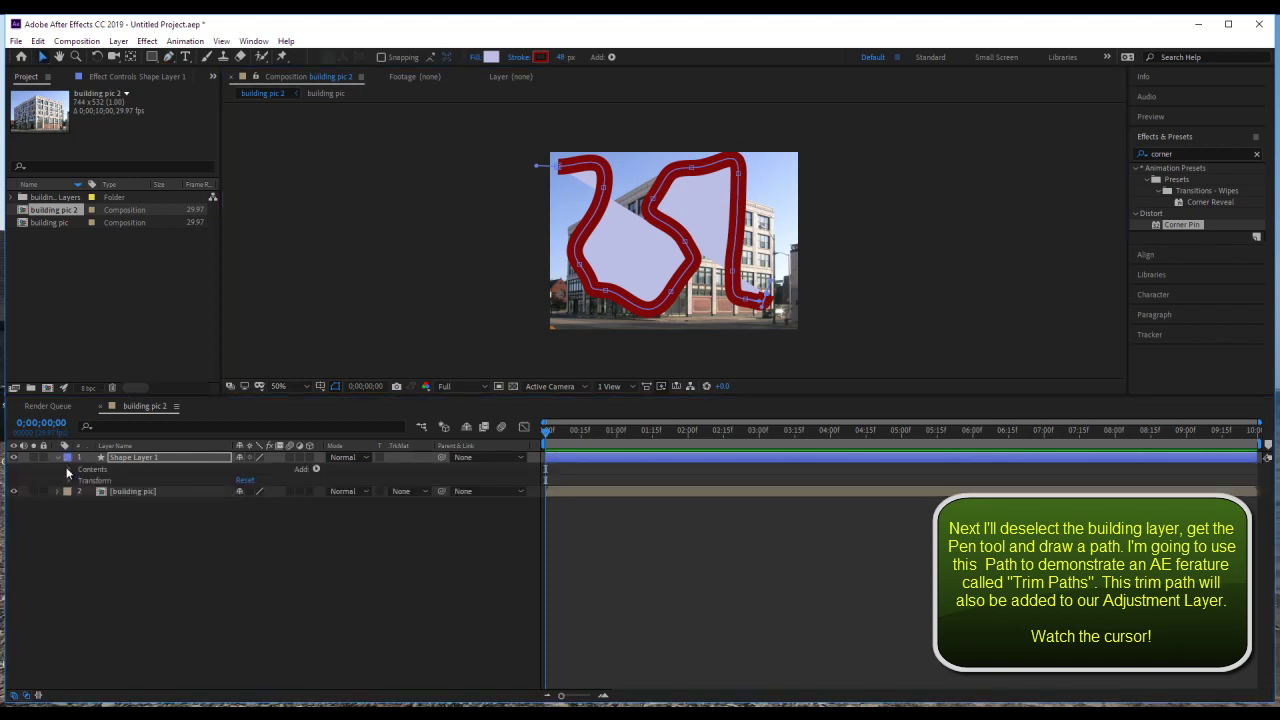
pyautogui.click(68, 469)
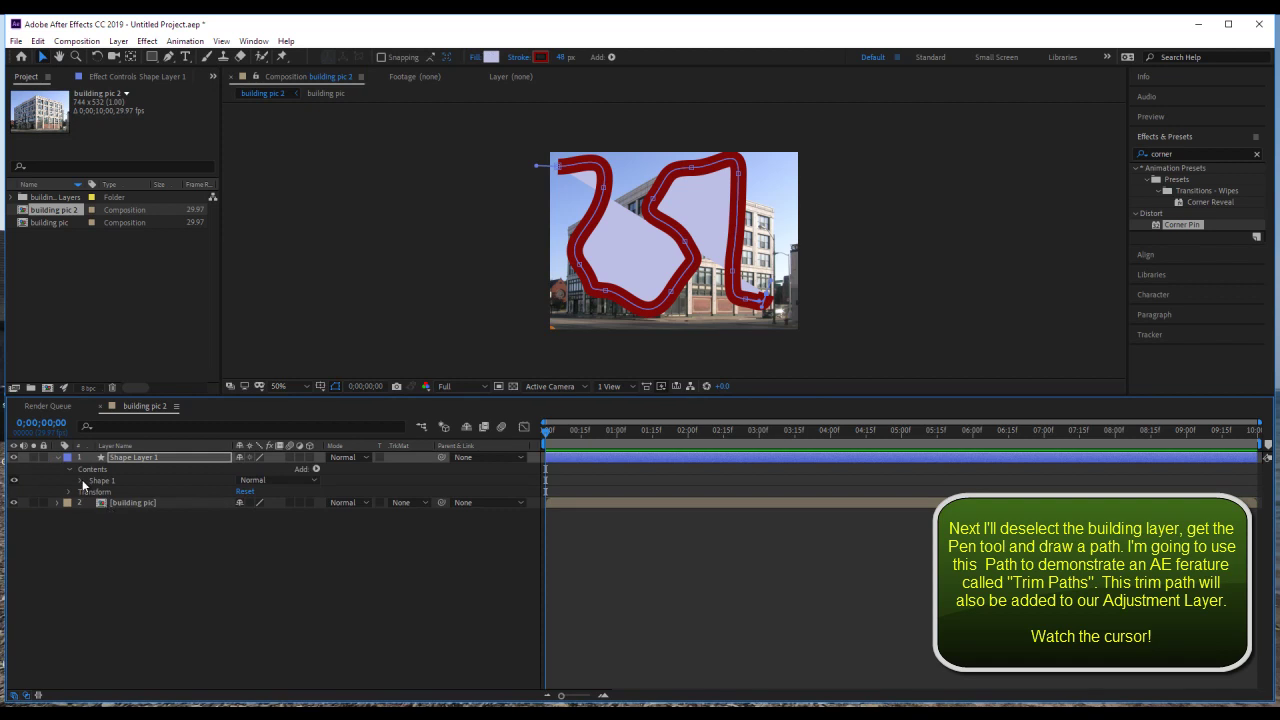
pyautogui.click(82, 481)
pyautogui.click(92, 514)
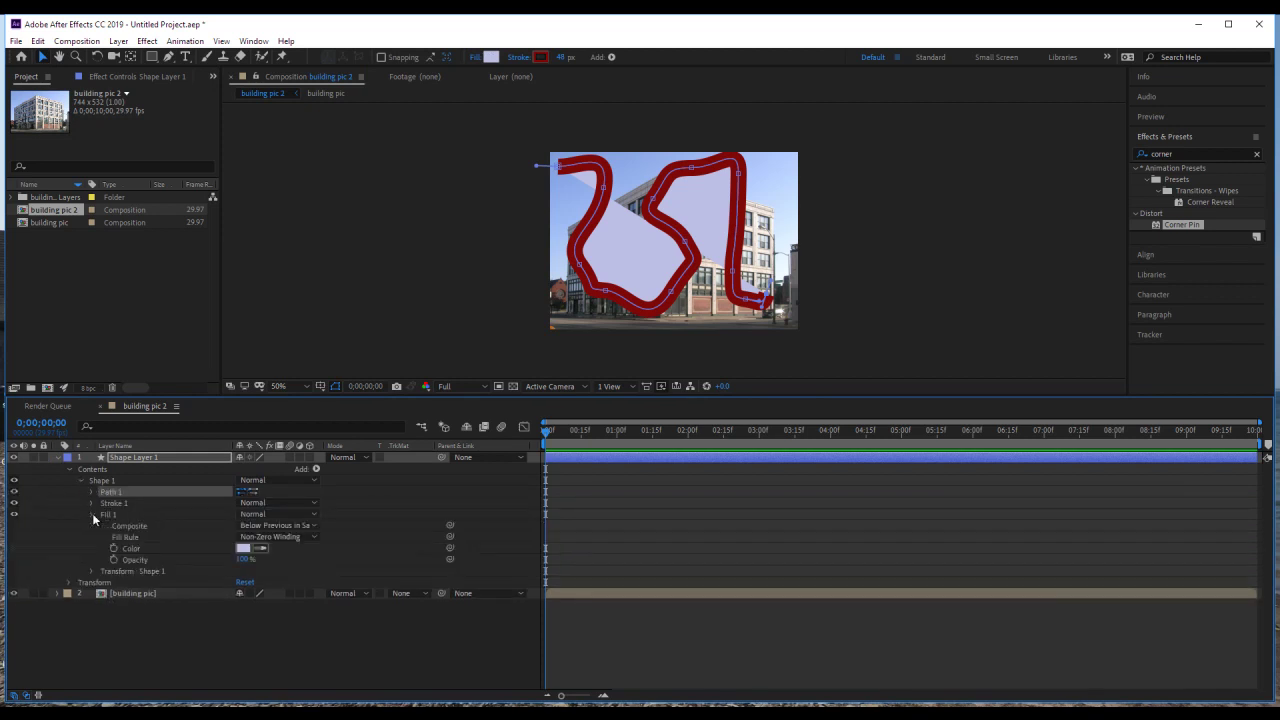
pyautogui.moveTo(244, 560); pyautogui.dragTo(106, 540)
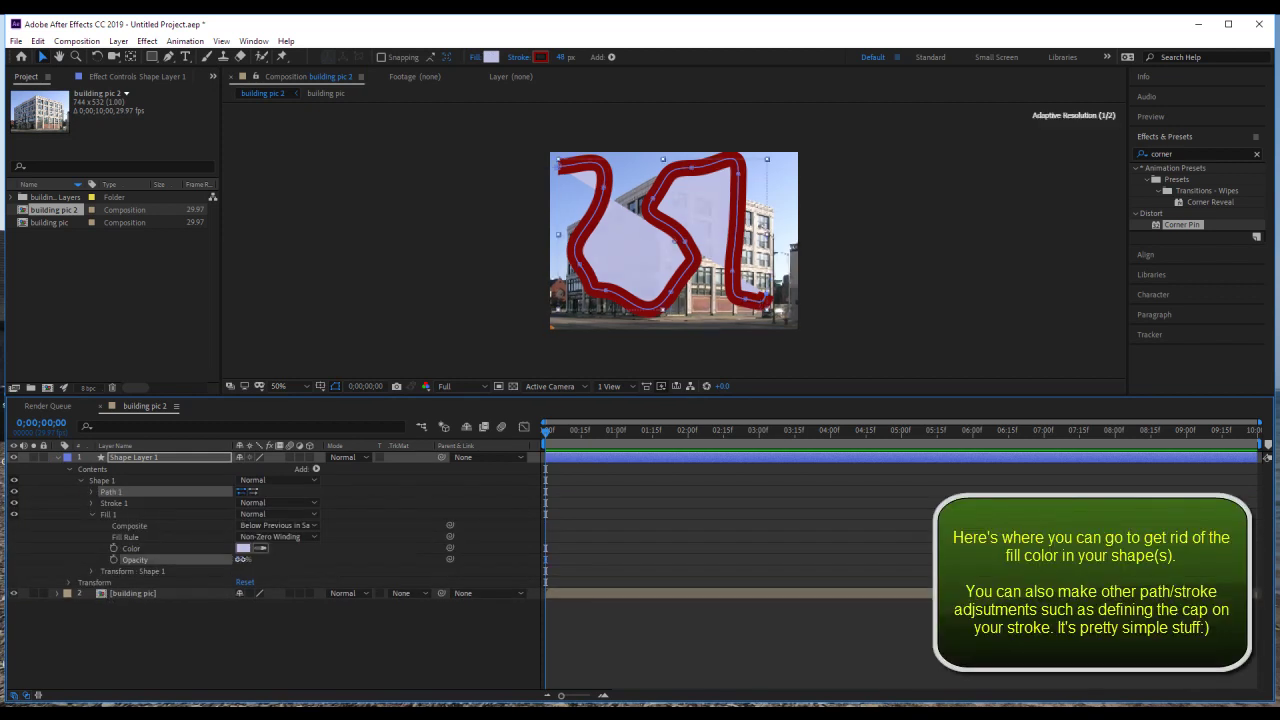
# Give the stroke a Round Cap line cap and a width of 36
pyautogui.click(90, 502)
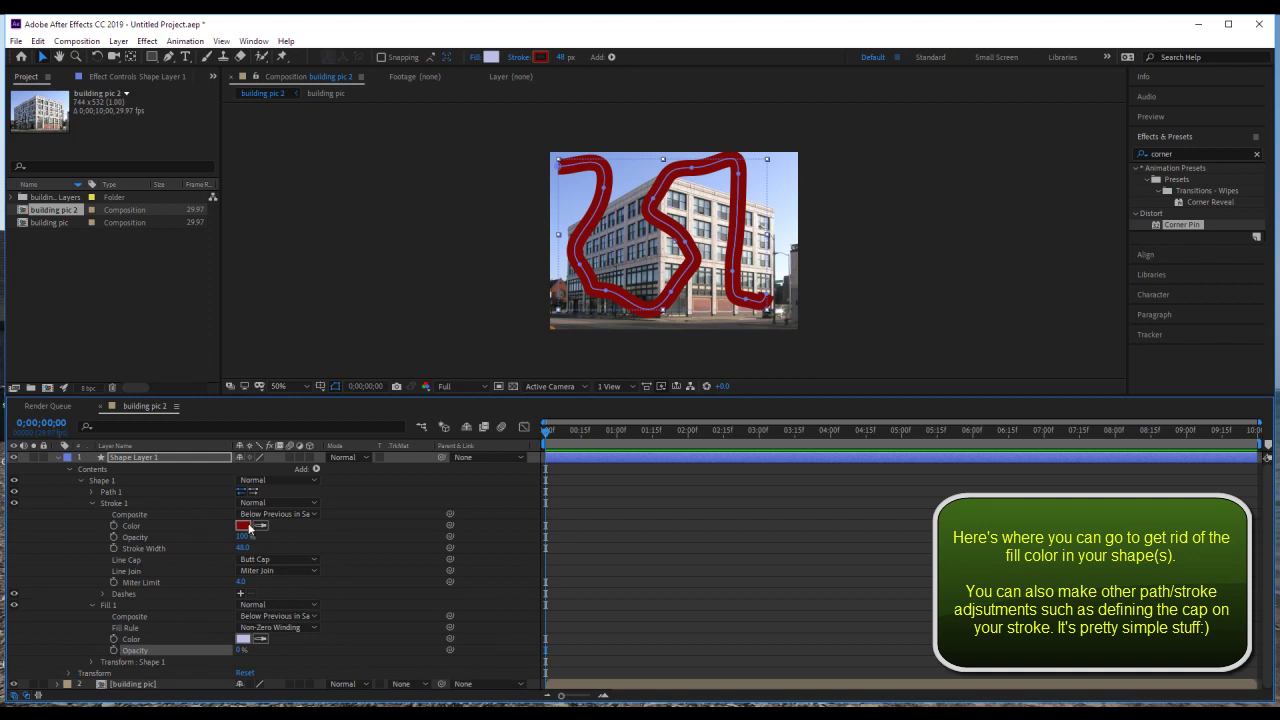
pyautogui.click(306, 561)
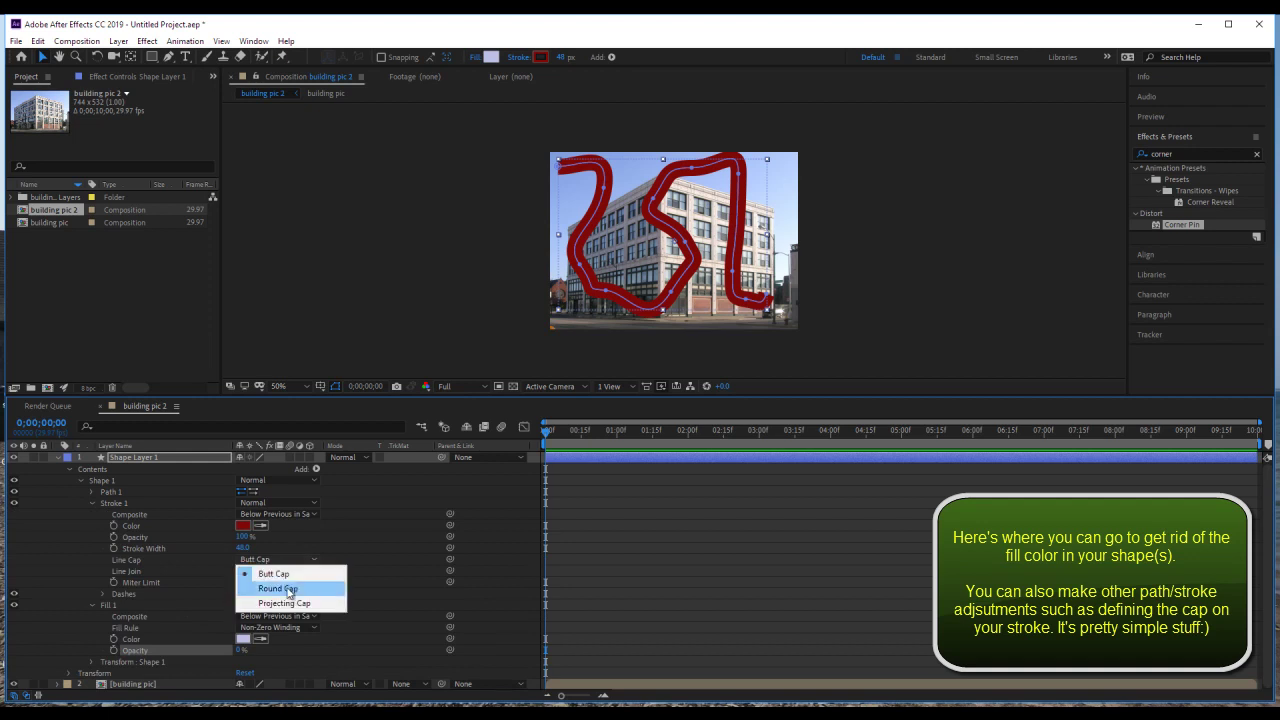
pyautogui.click(287, 589)
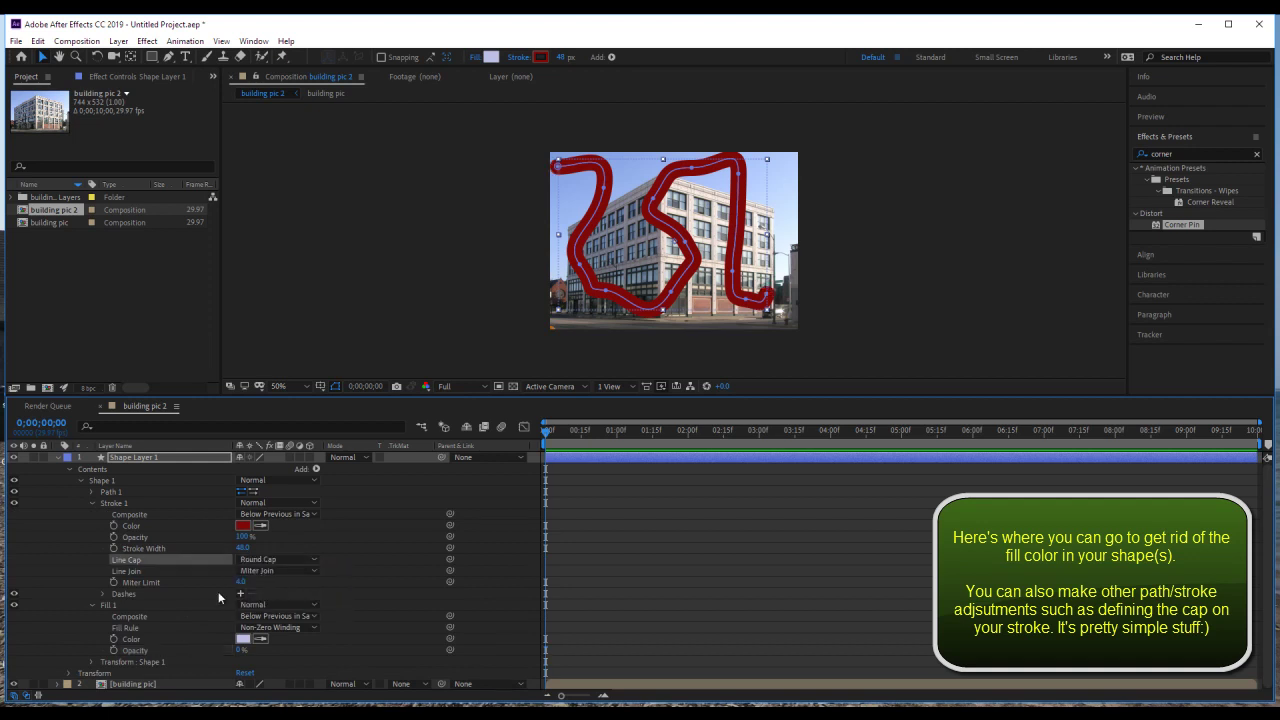
pyautogui.click(92, 604)
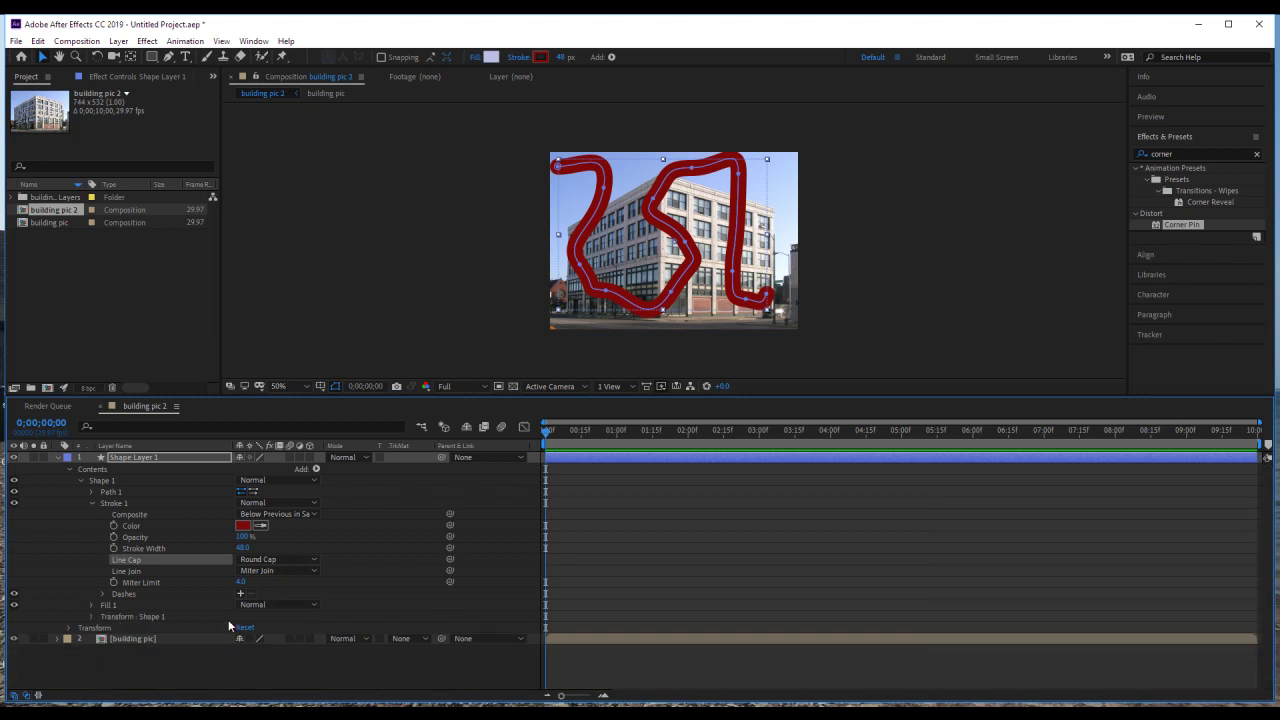
pyautogui.moveTo(242, 548); pyautogui.dragTo(230, 548)
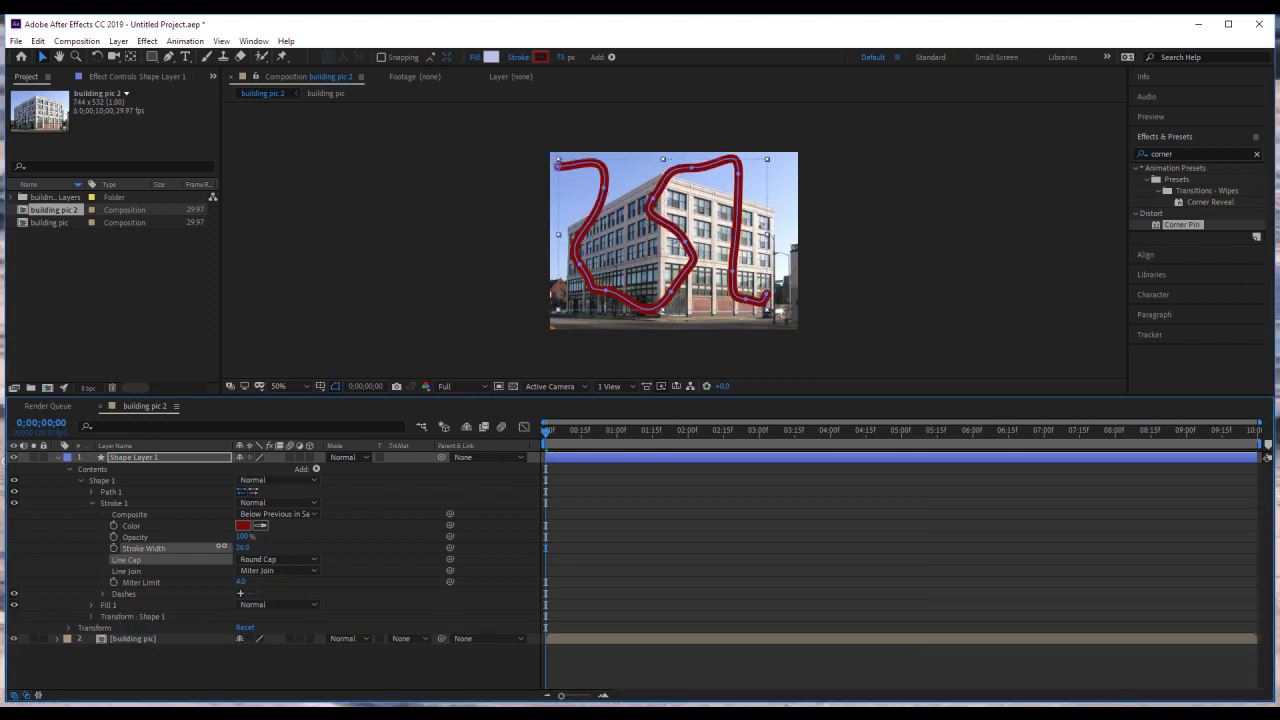
# Change the Stroke 1 colour from dark red to light green
pyautogui.click(242, 527)
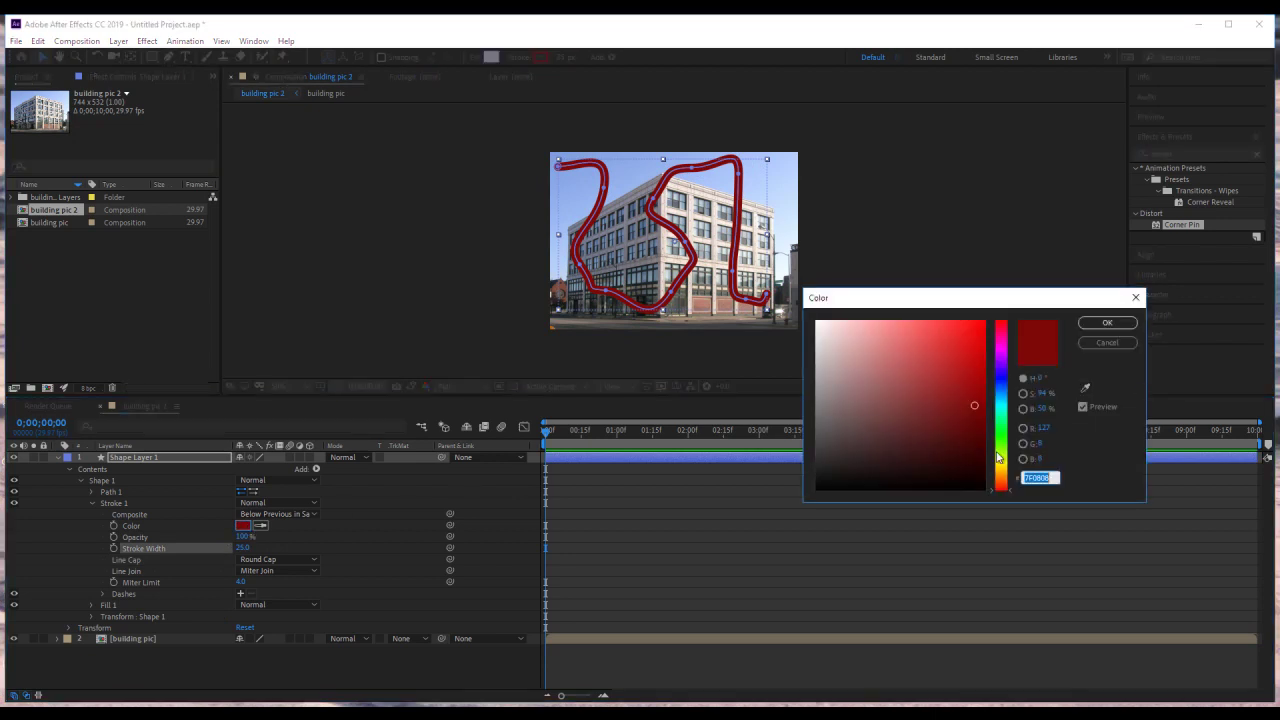
pyautogui.click(1005, 456)
pyautogui.moveTo(1005, 450); pyautogui.dragTo(1003, 443)
pyautogui.moveTo(939, 317); pyautogui.dragTo(907, 334)
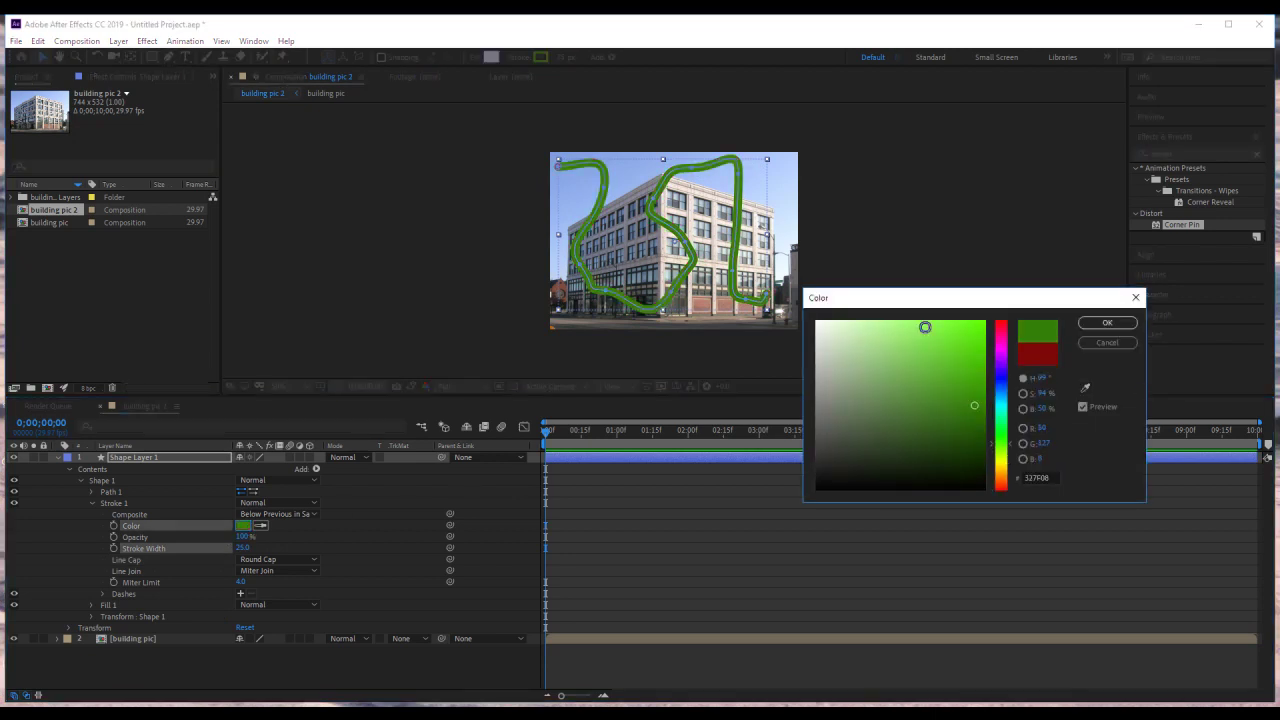
pyautogui.click(1090, 329)
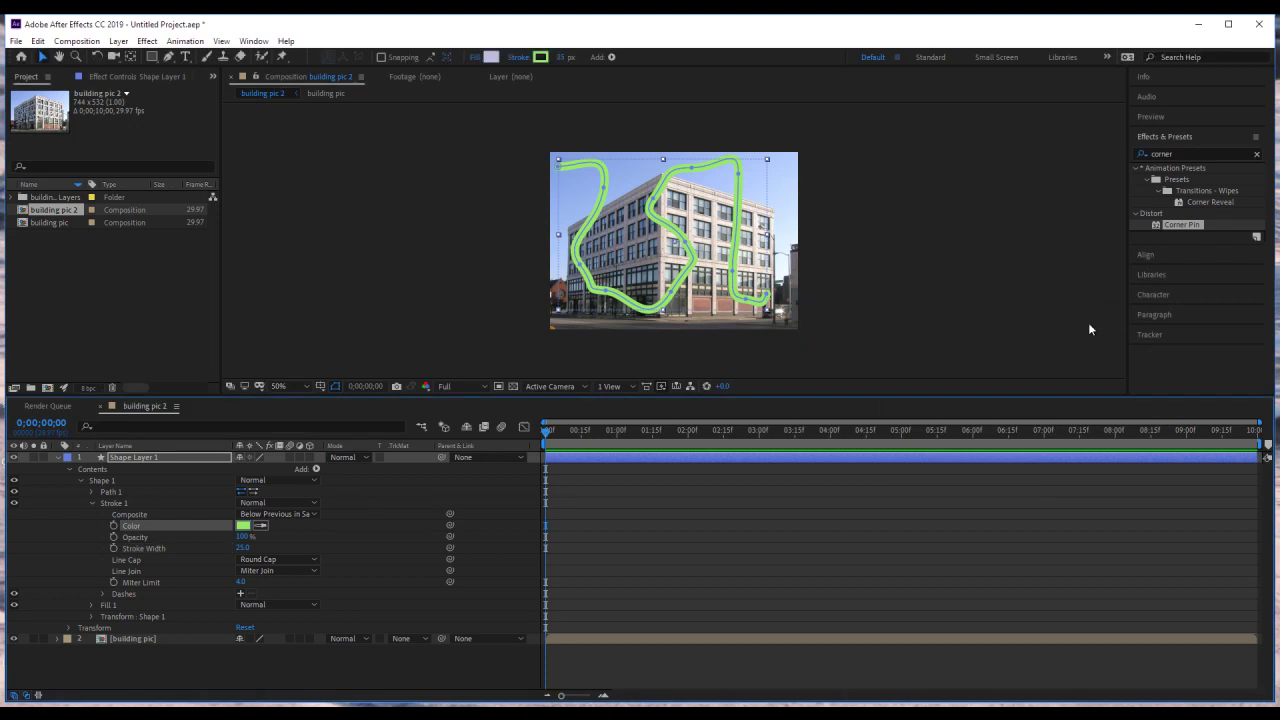
pyautogui.click(92, 503)
pyautogui.click(91, 492)
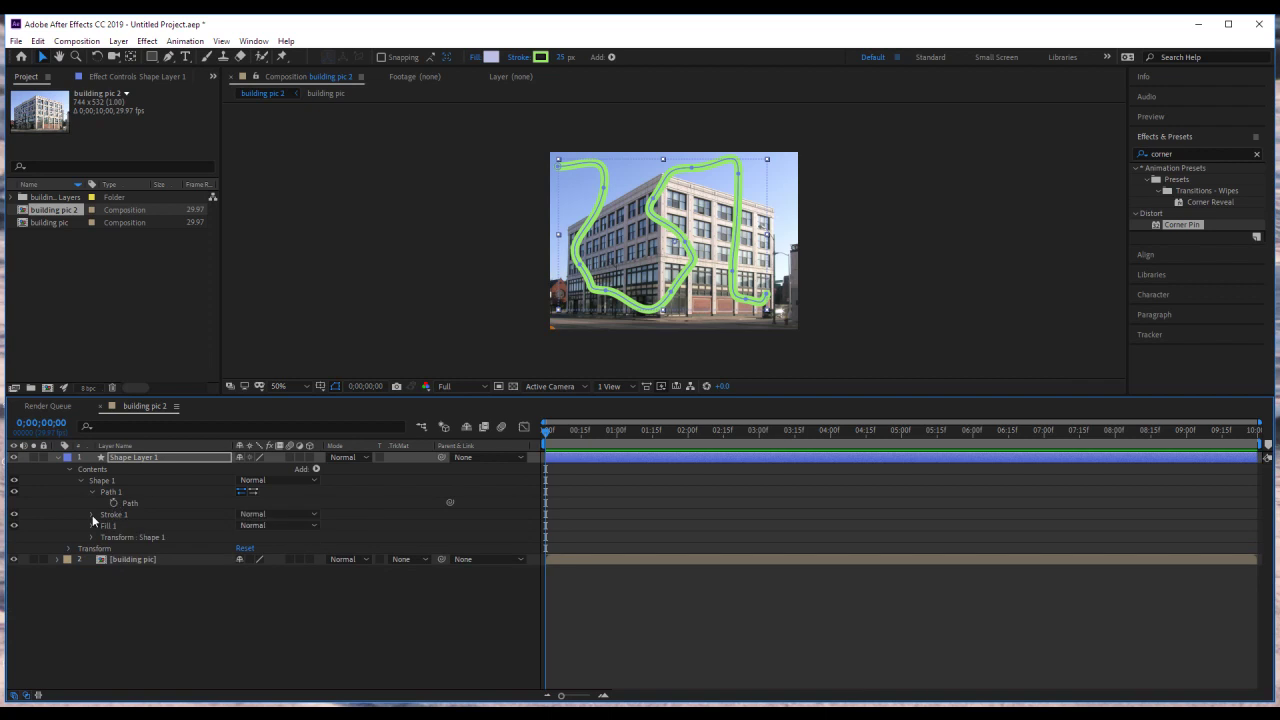
pyautogui.click(92, 514)
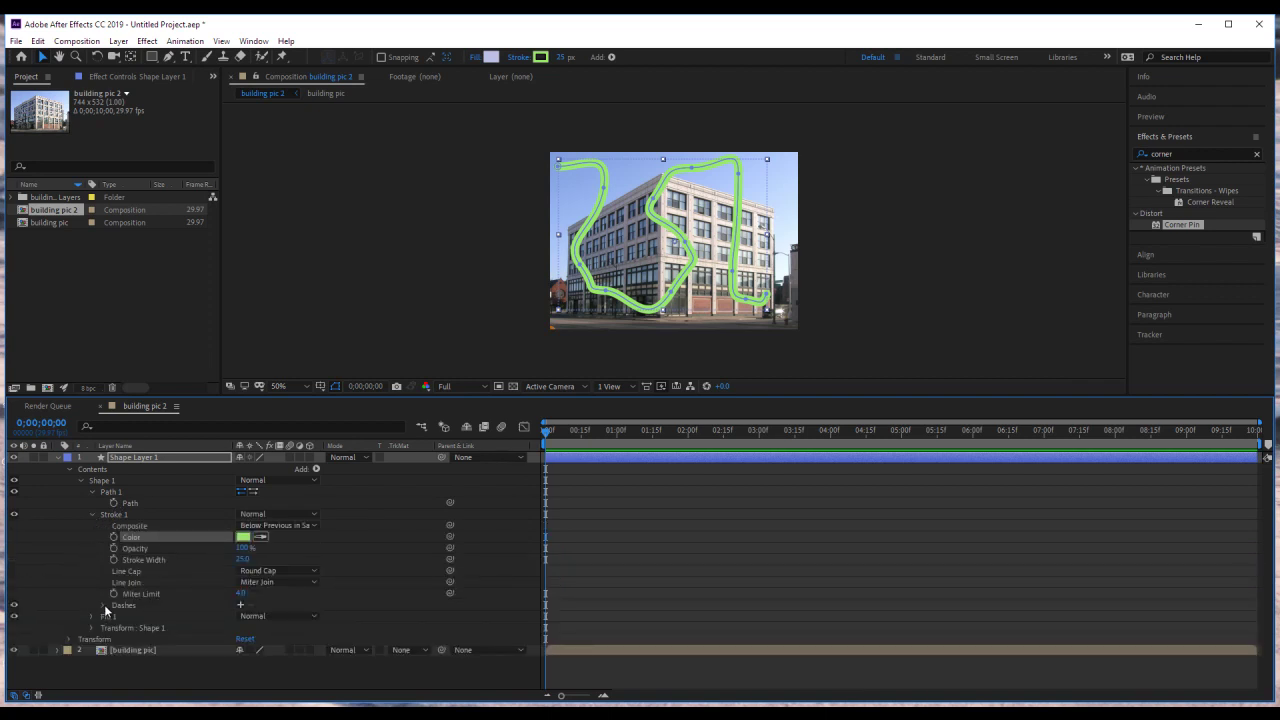
# Add Trim Paths and keyframe Start from 0% at 0:00 to 100% at 0;00;05;19
pyautogui.click(316, 470)
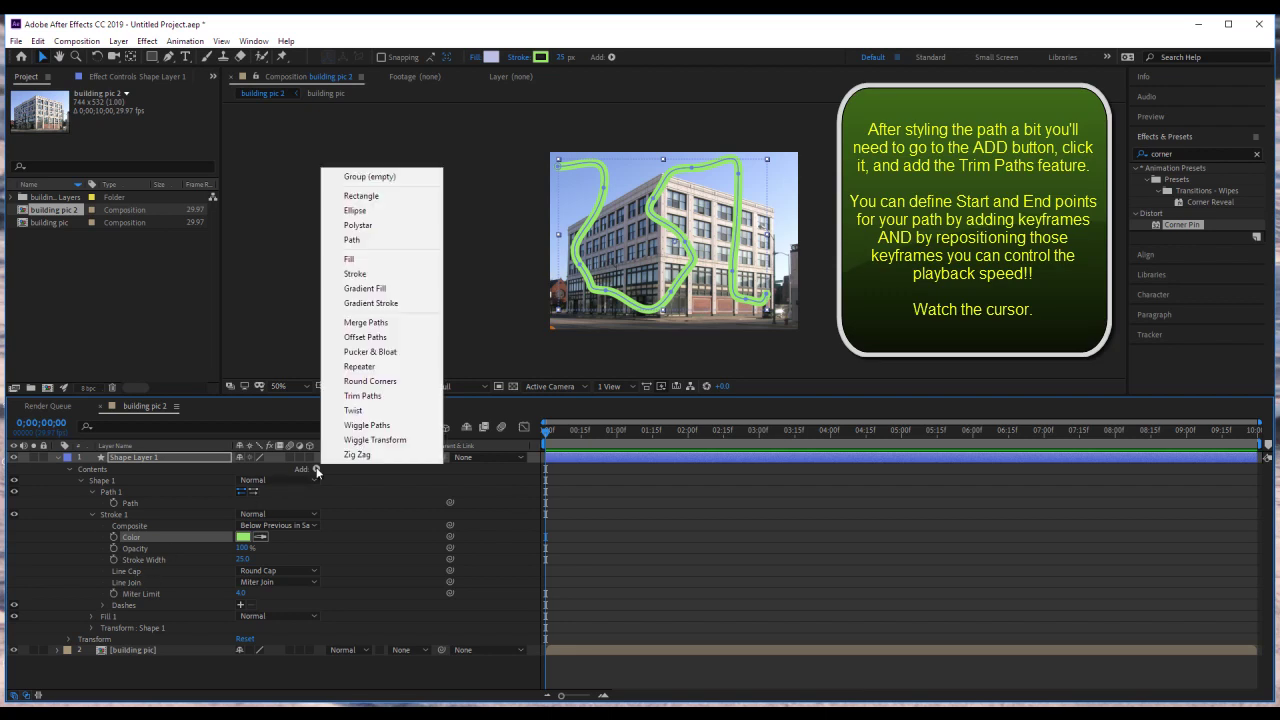
pyautogui.click(360, 396)
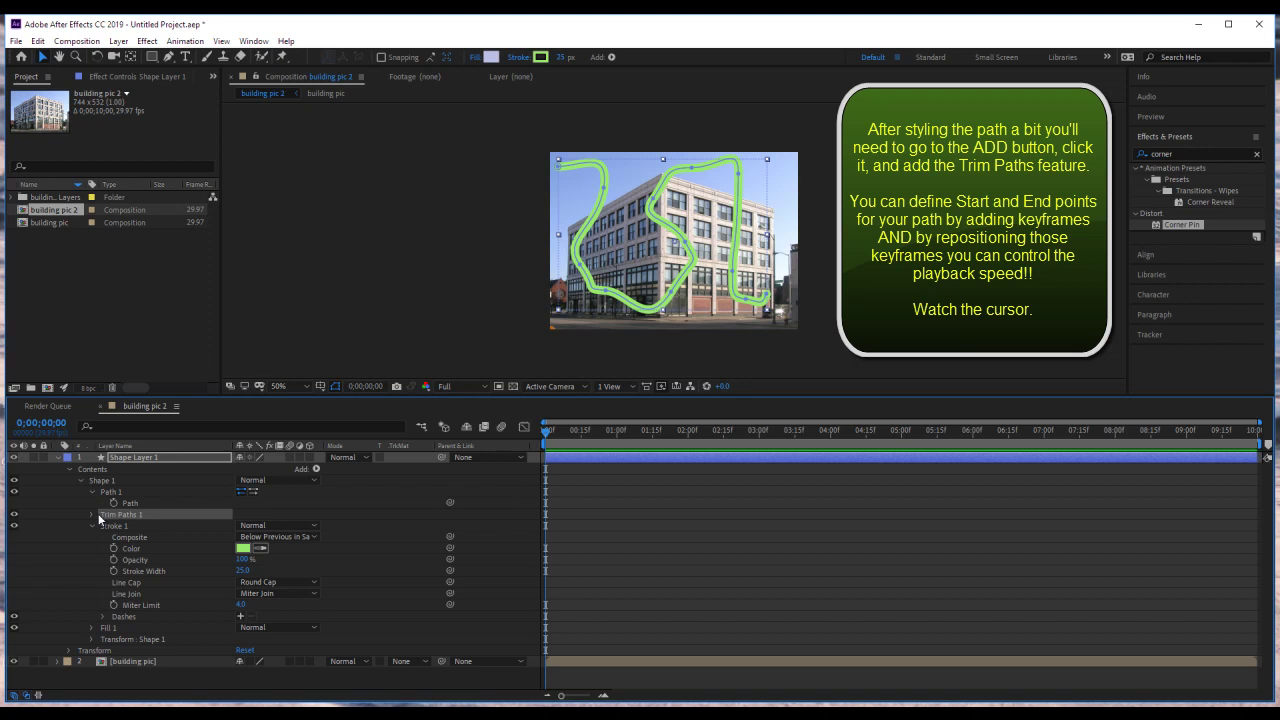
pyautogui.click(92, 514)
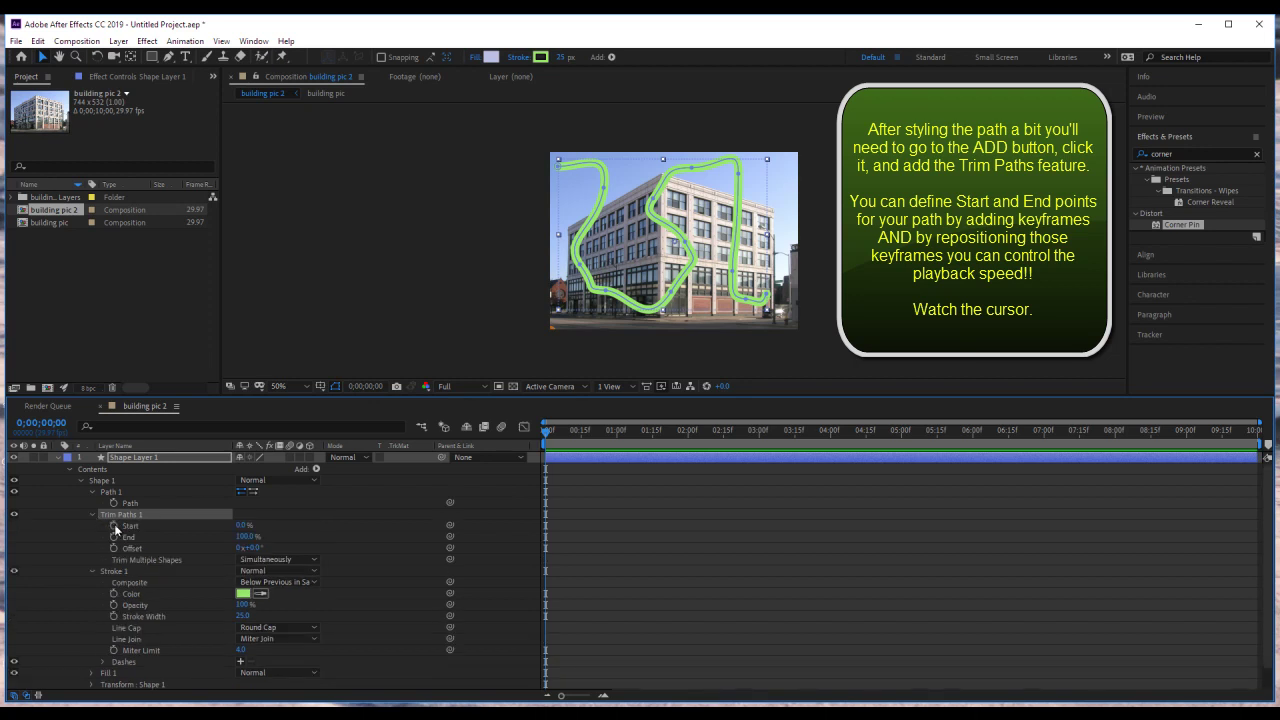
pyautogui.click(114, 526)
pyautogui.moveTo(547, 435); pyautogui.dragTo(946, 432)
pyautogui.moveTo(243, 526); pyautogui.dragTo(301, 529)
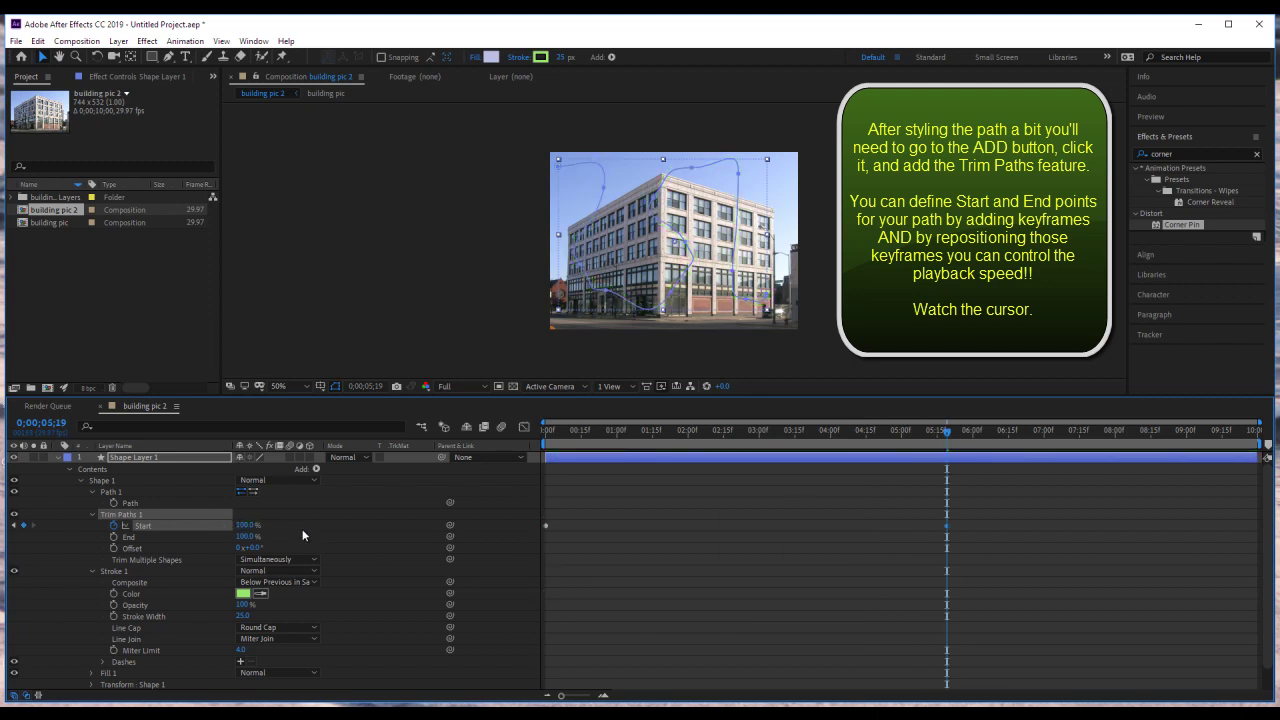
# Return to the first frame and preview the green stroke's trim animation
pyautogui.moveTo(950, 437)
pyautogui.mouseDown()
pyautogui.moveTo(528, 438)
pyautogui.moveTo(950, 441)
pyautogui.mouseUp()
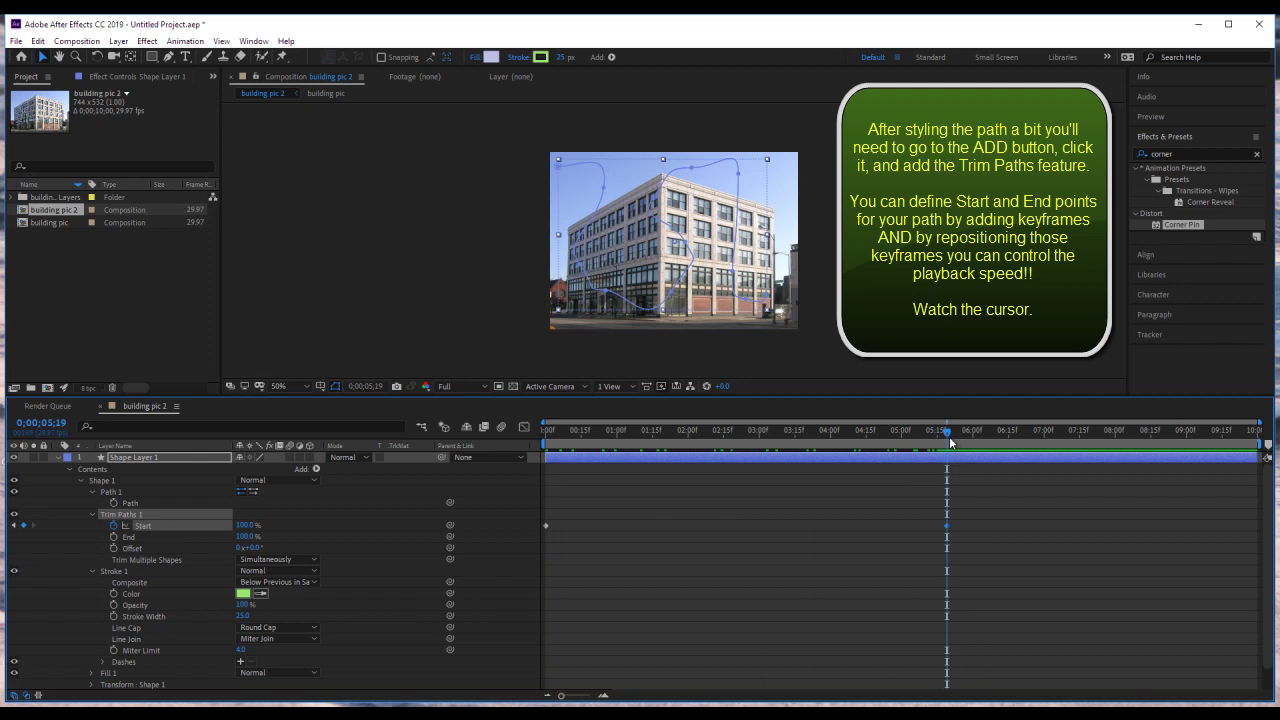
pyautogui.click(382, 269)
pyautogui.press('Home')
pyautogui.press('space')
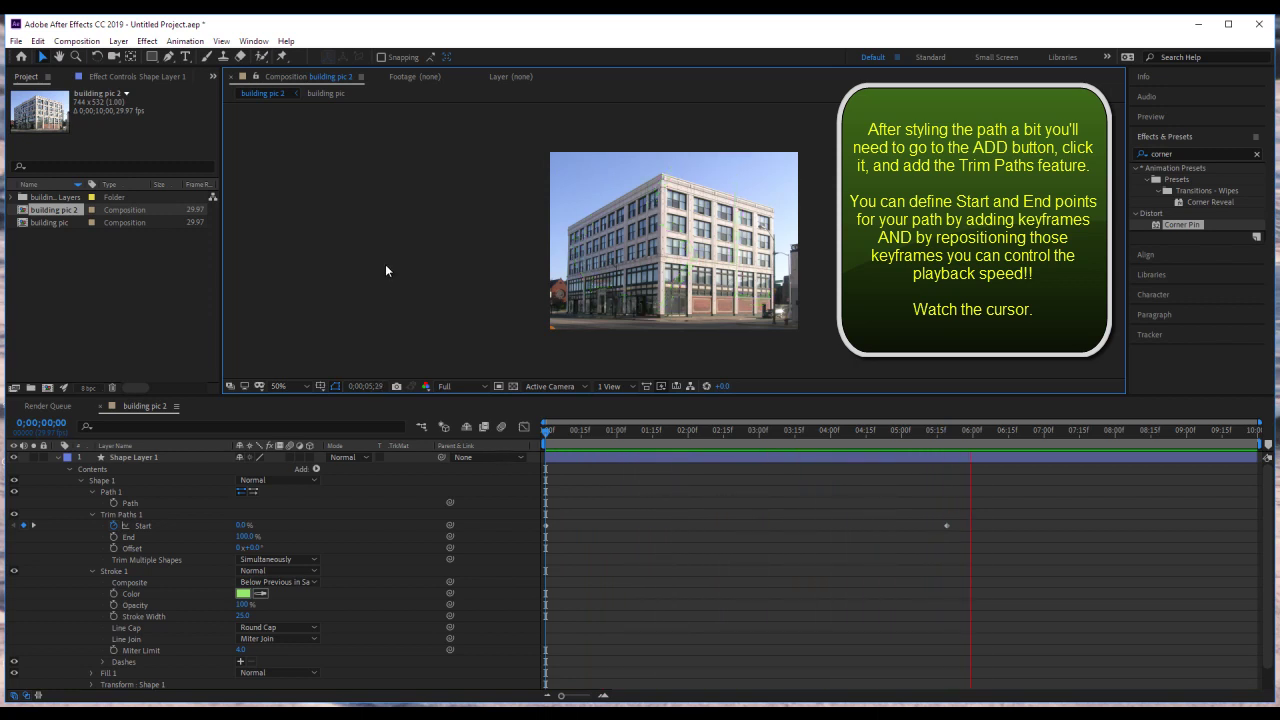
pyautogui.press('space')
pyautogui.click(109, 492)
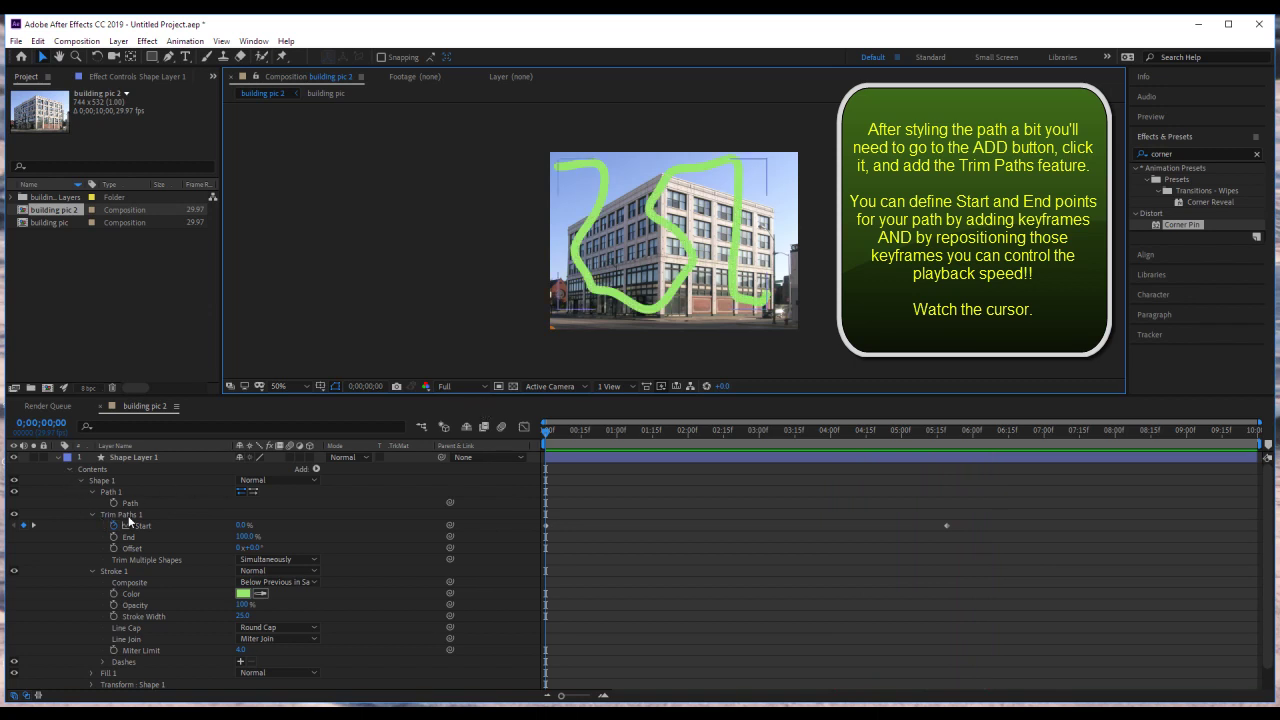
pyautogui.click(316, 469)
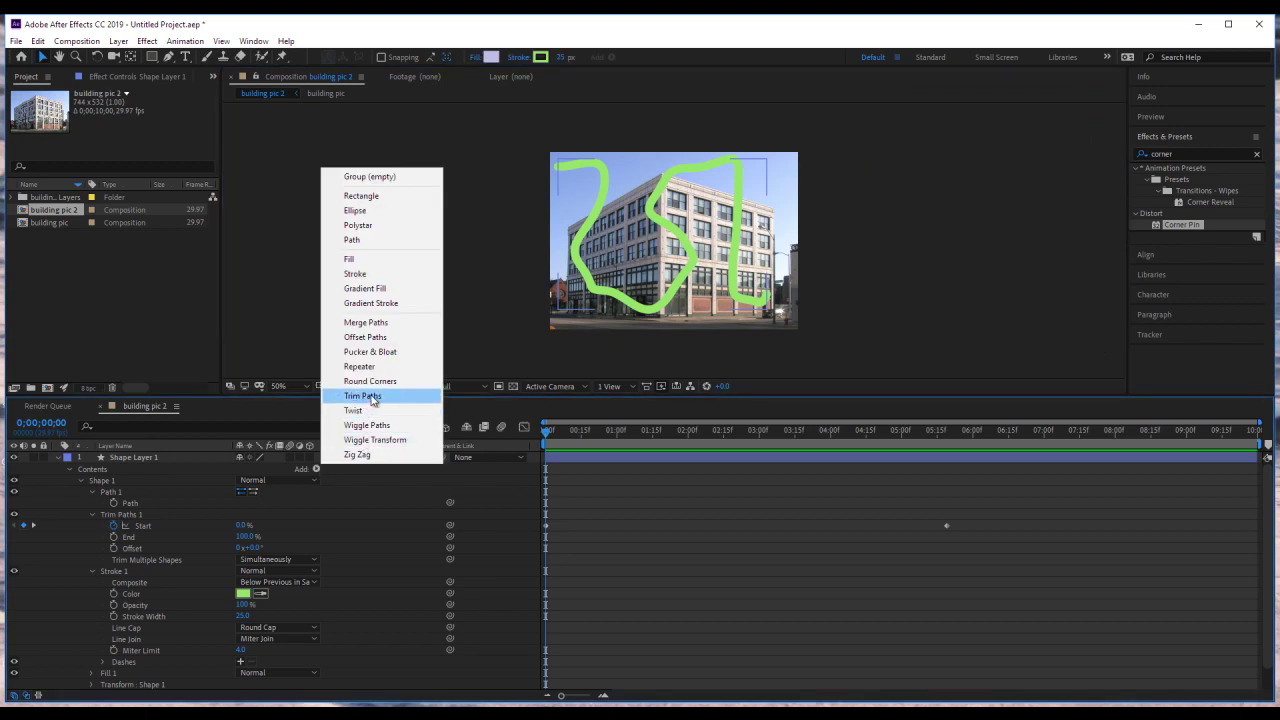
pyautogui.click(60, 458)
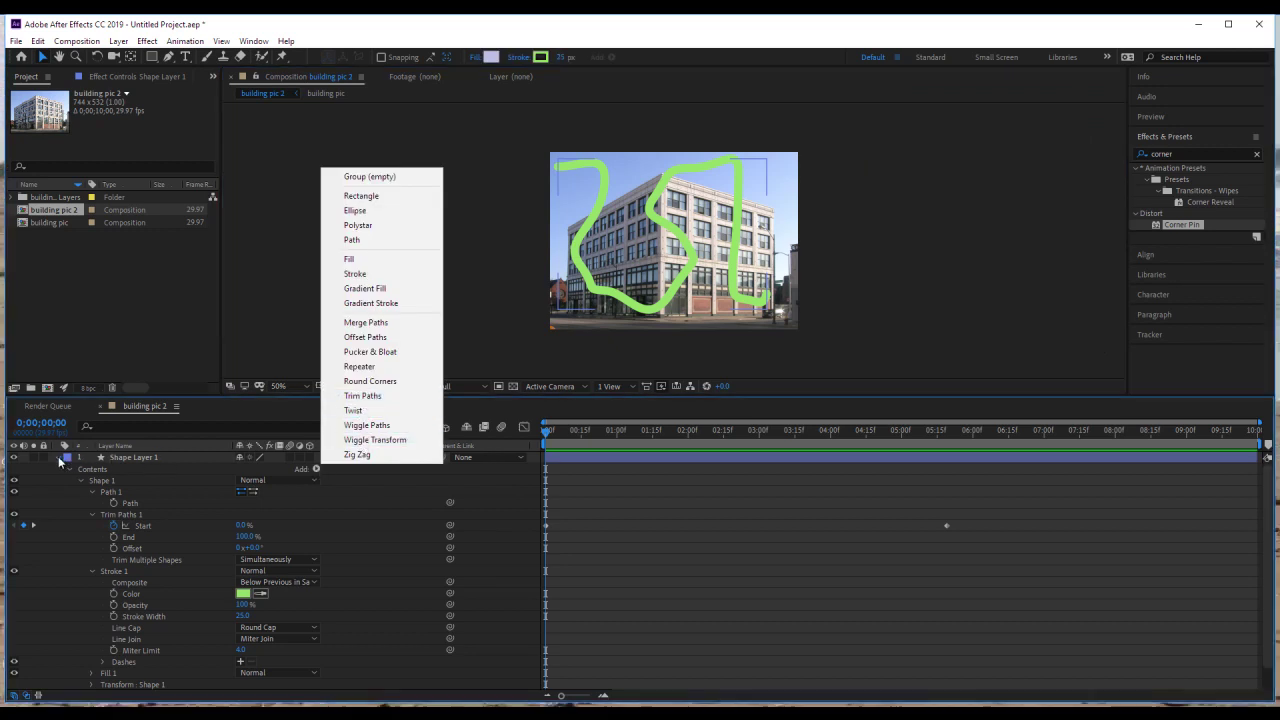
pyautogui.click(164, 489)
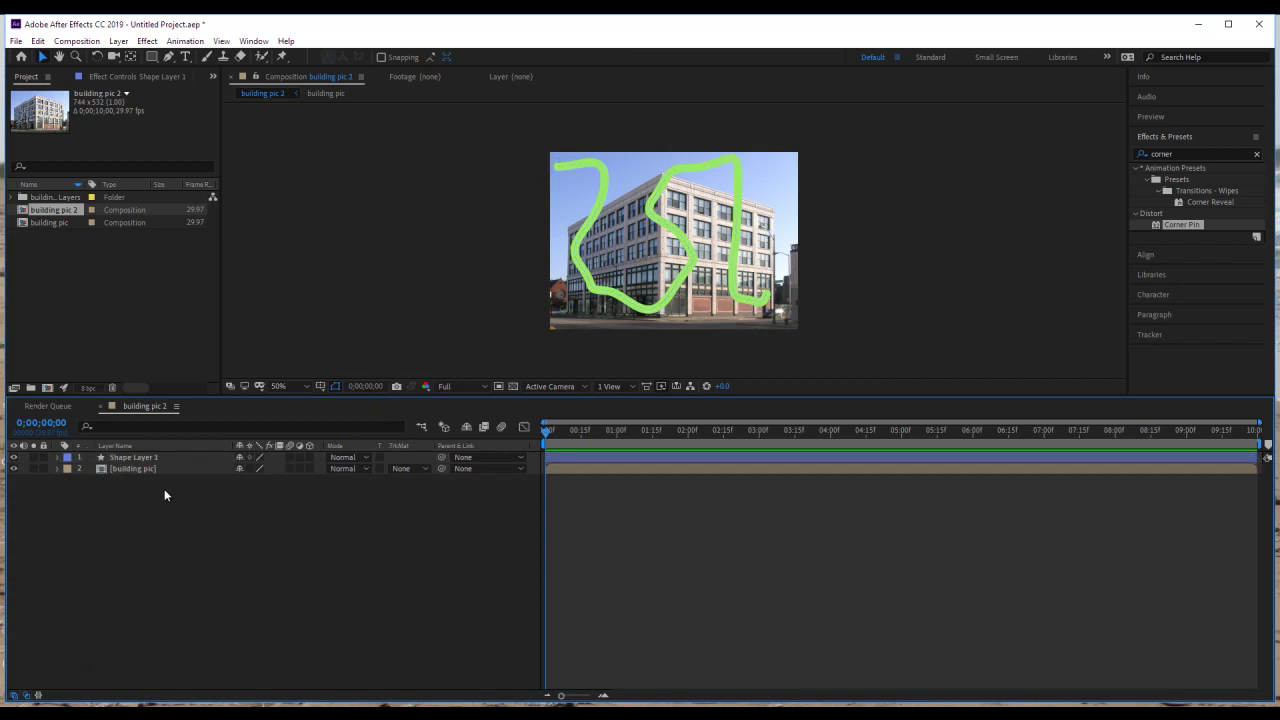
# Add Adjustment Layer 1 at the top and search Effects & Presets for 'corn'
pyautogui.click(118, 41)
pyautogui.moveTo(135, 60)
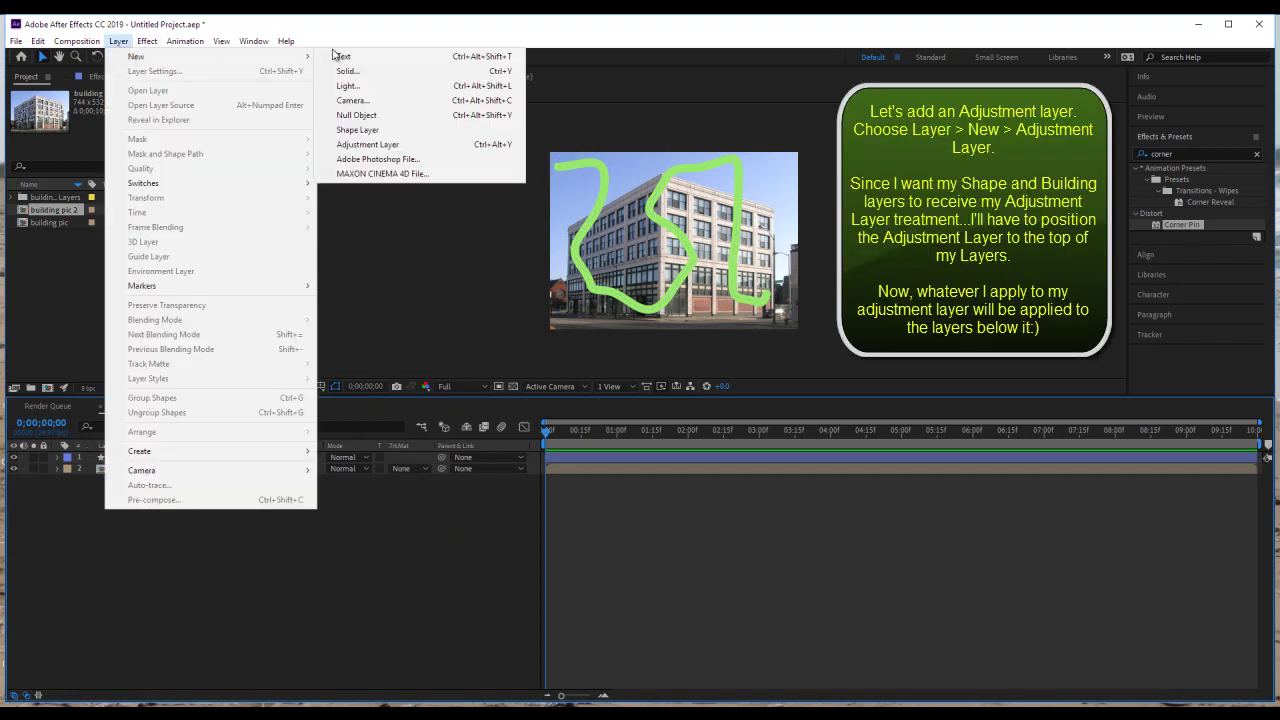
pyautogui.click(380, 146)
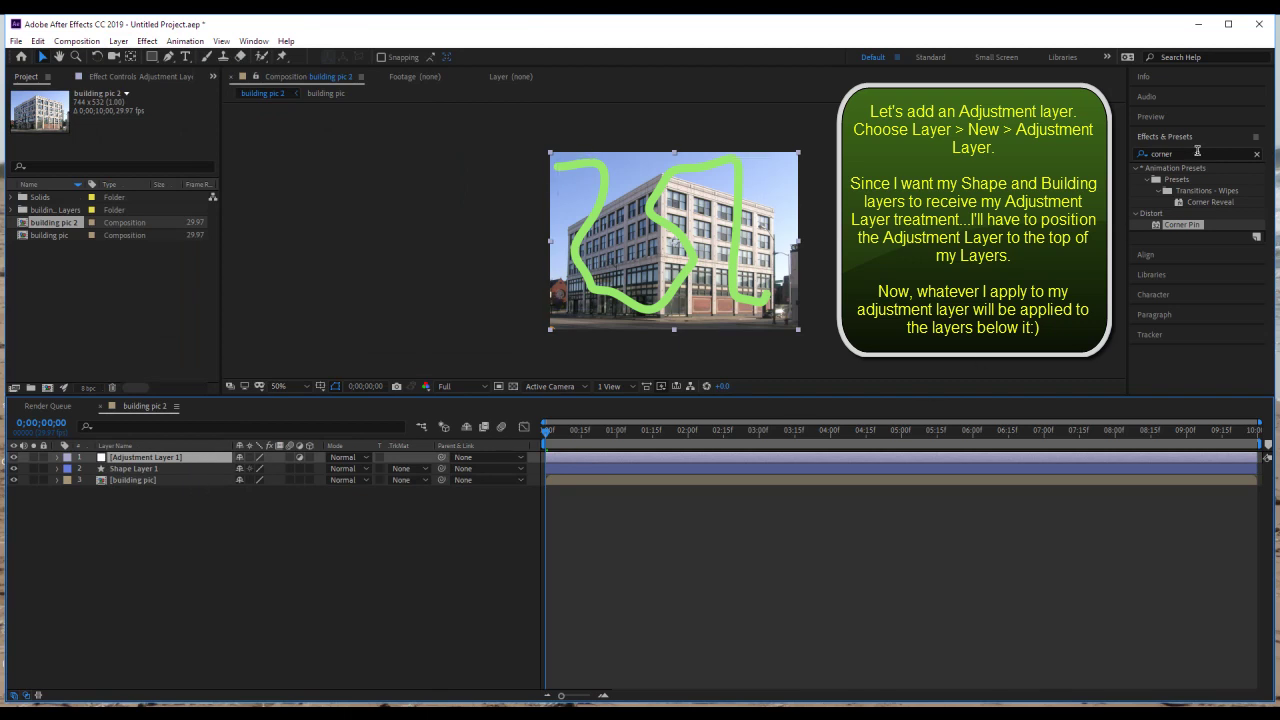
pyautogui.click(1197, 151)
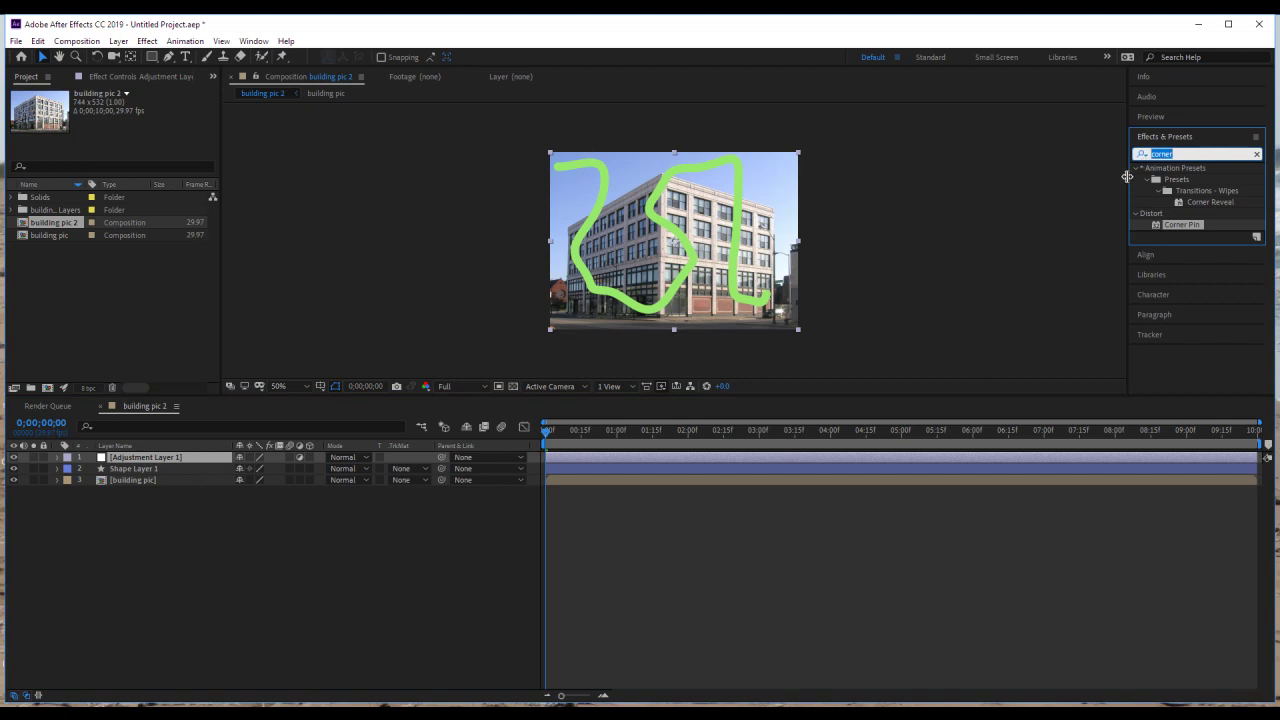
pyautogui.write('corn')
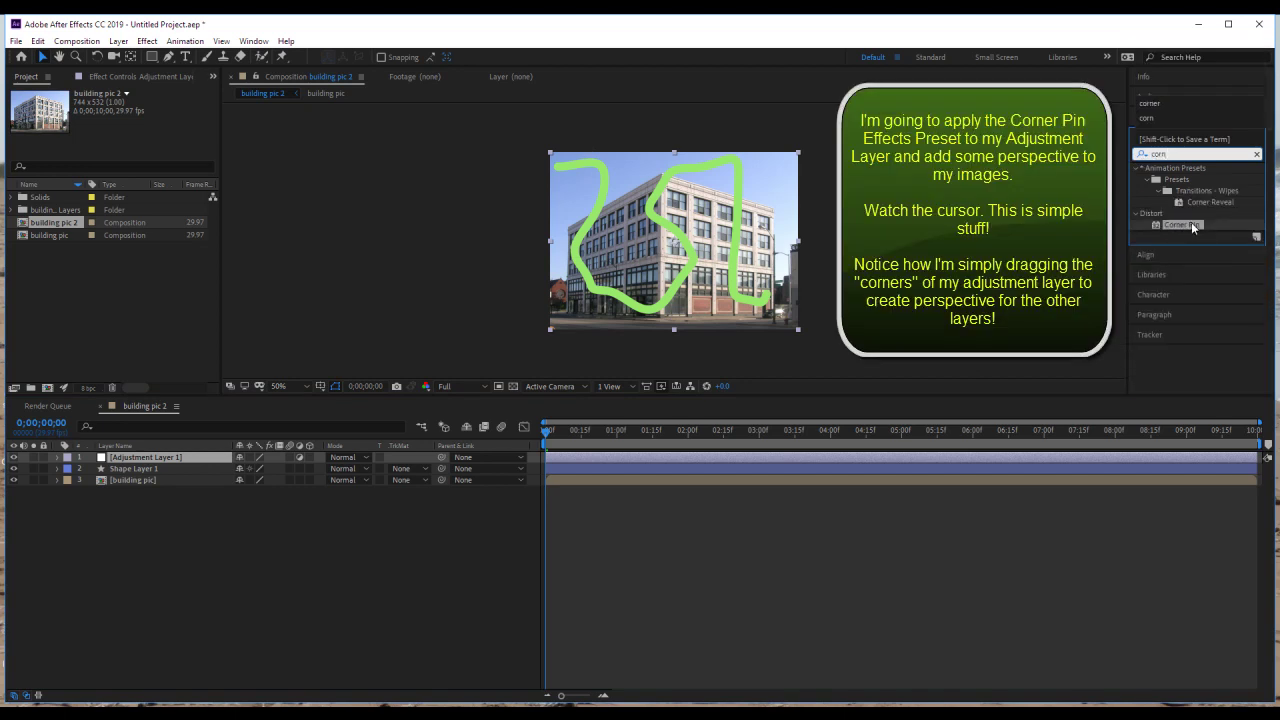
# Apply Corner Pin to Adjustment Layer 1 and drag its four corners into an upward perspective
pyautogui.moveTo(1193, 227); pyautogui.dragTo(196, 459)
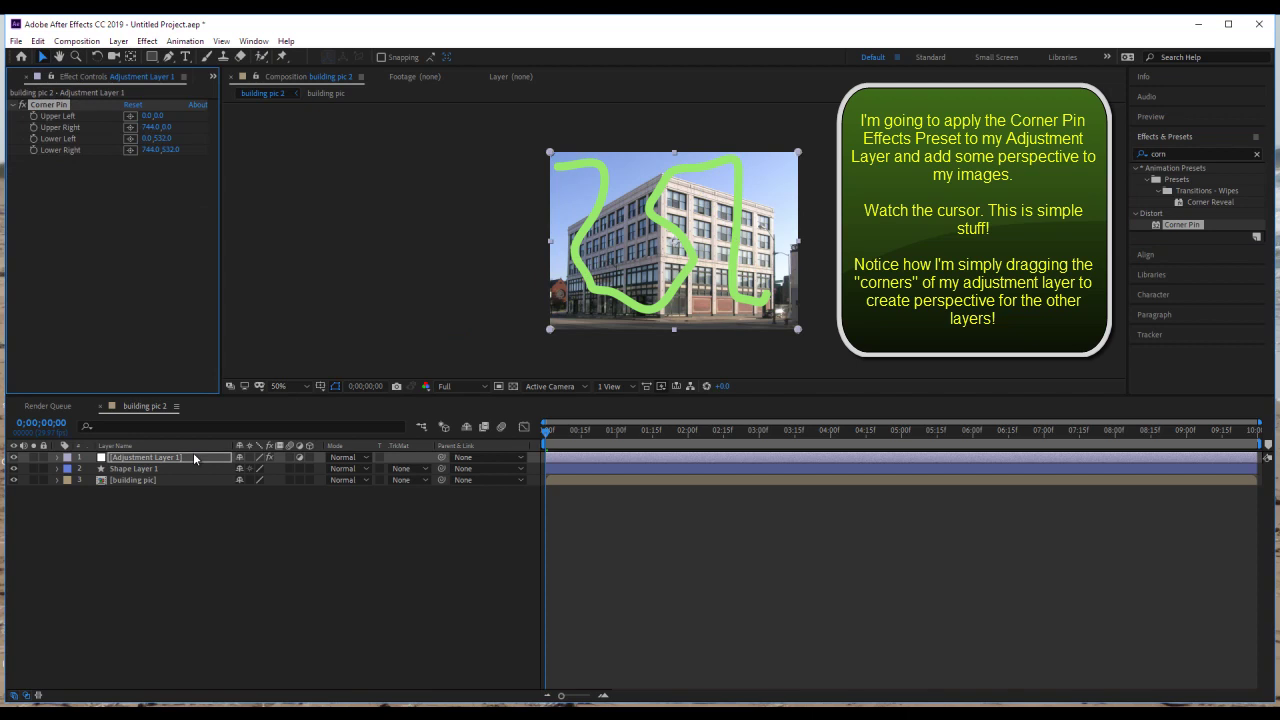
pyautogui.moveTo(551, 330); pyautogui.dragTo(447, 341)
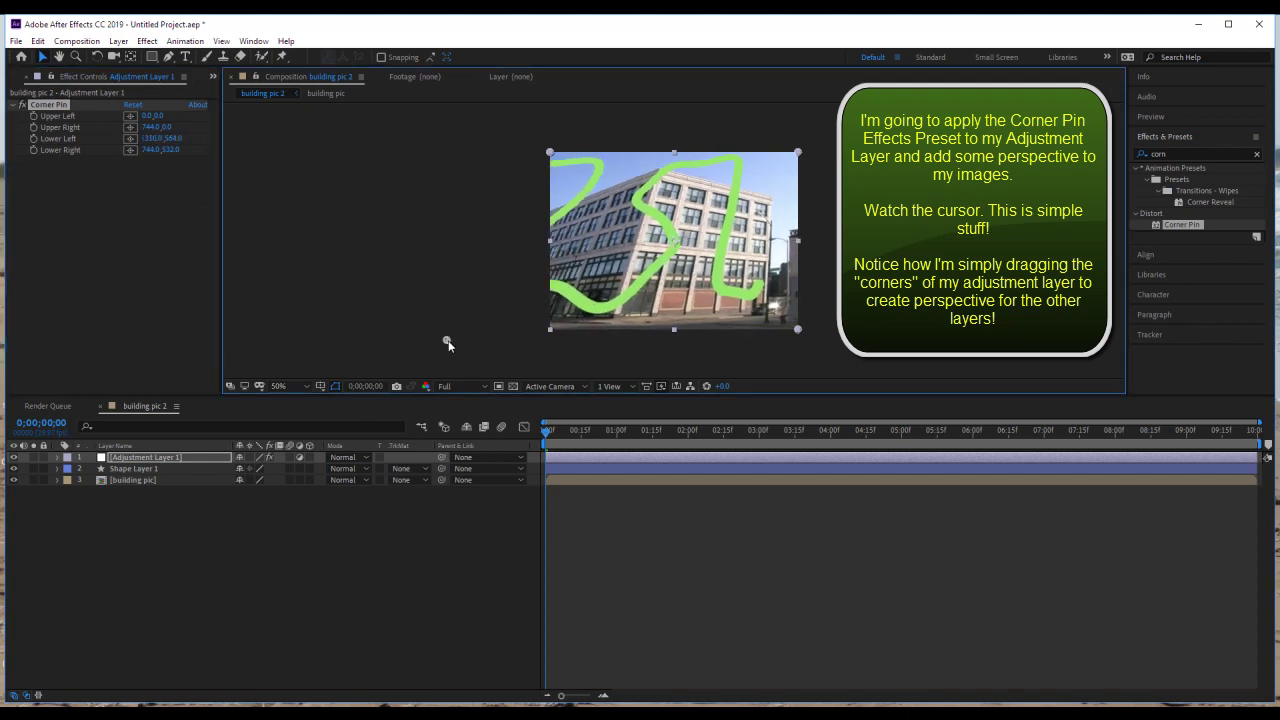
pyautogui.moveTo(798, 331); pyautogui.dragTo(950, 339)
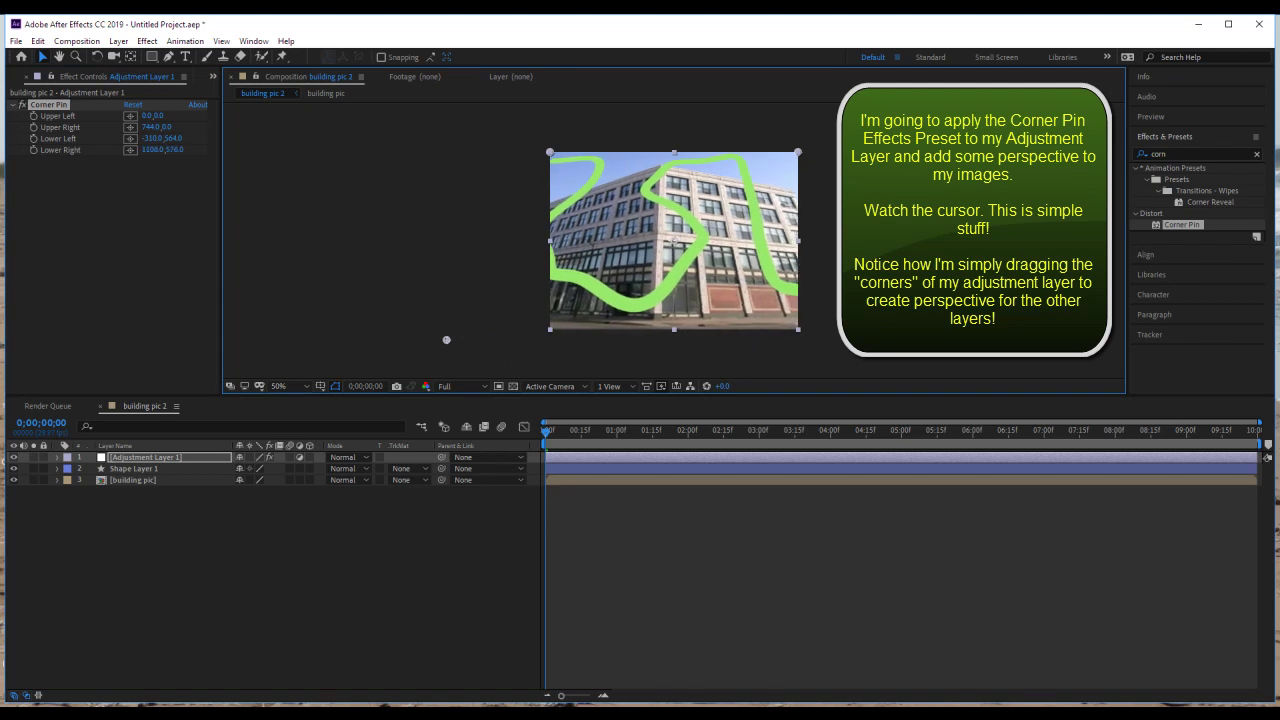
pyautogui.moveTo(798, 154); pyautogui.dragTo(743, 157)
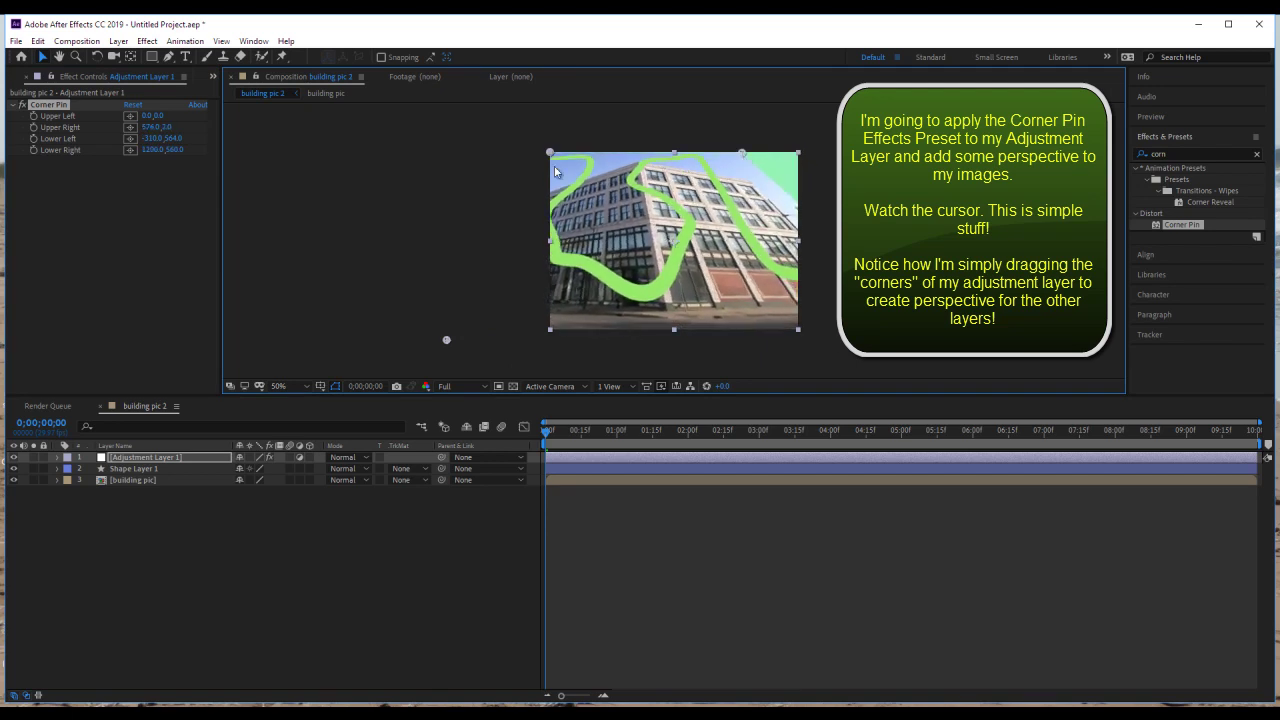
pyautogui.moveTo(551, 153); pyautogui.dragTo(611, 151)
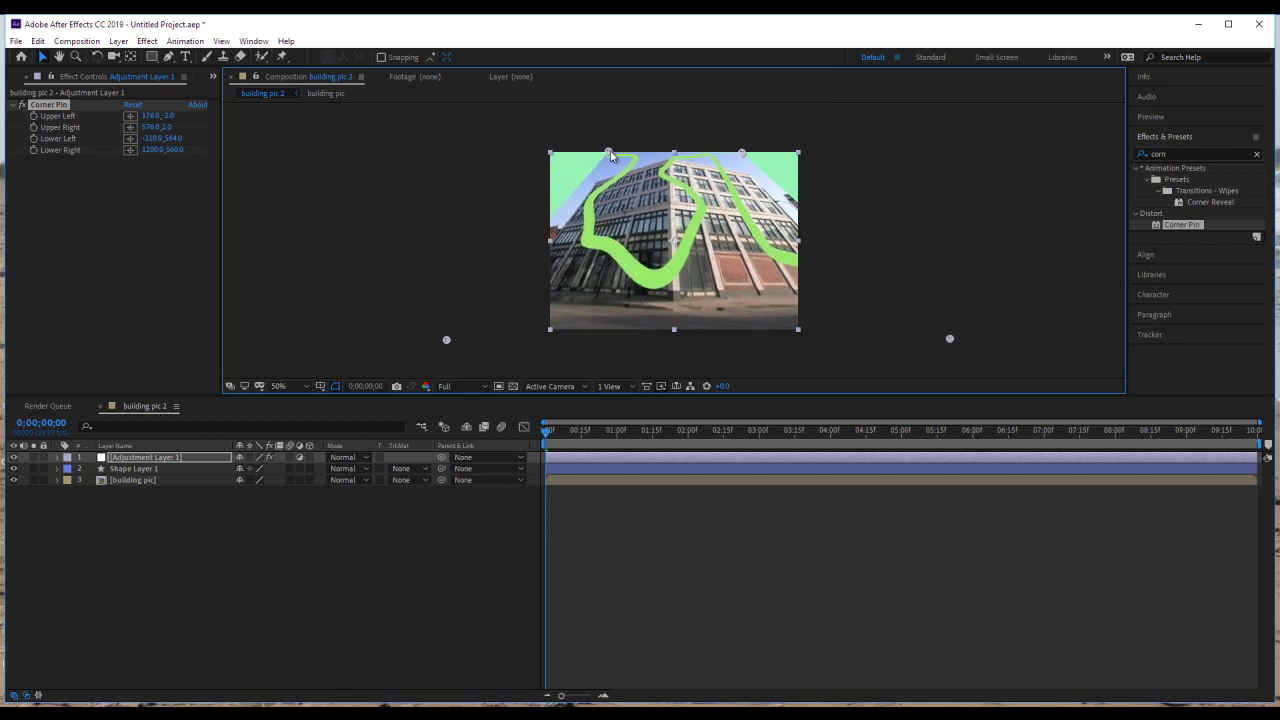
pyautogui.click(472, 234)
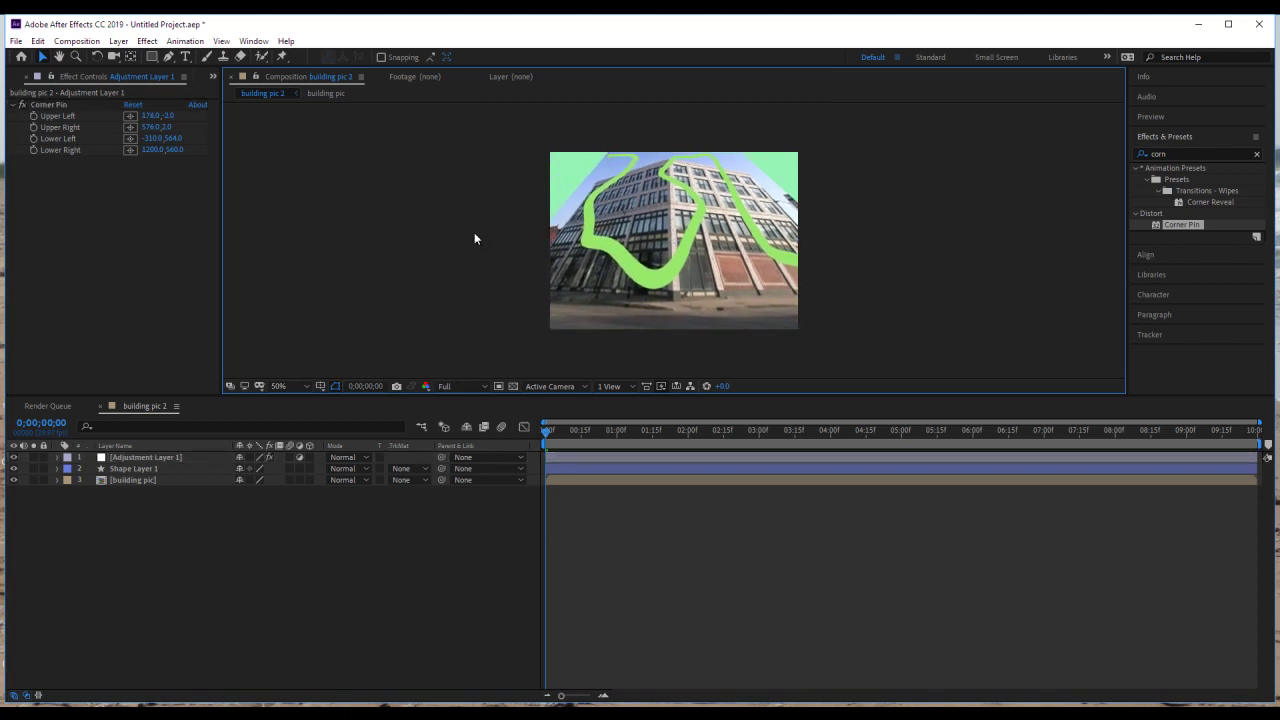
pyautogui.press('space')
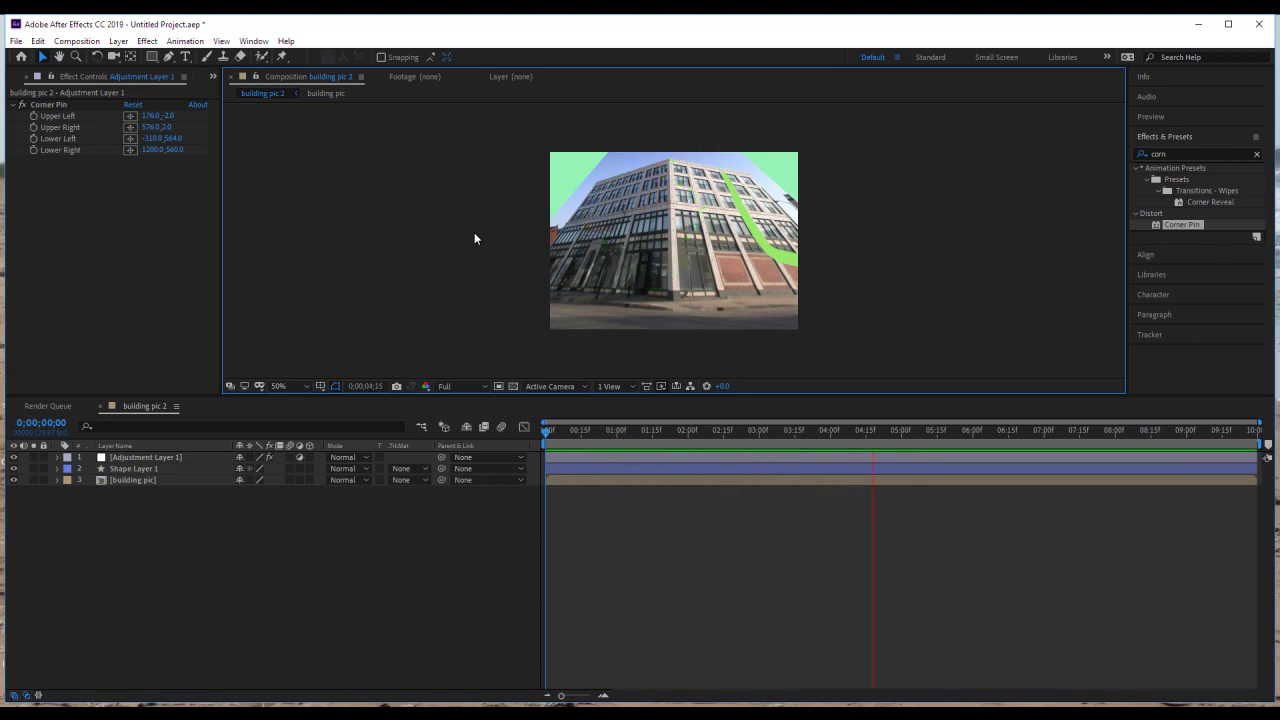
pyautogui.press('space')
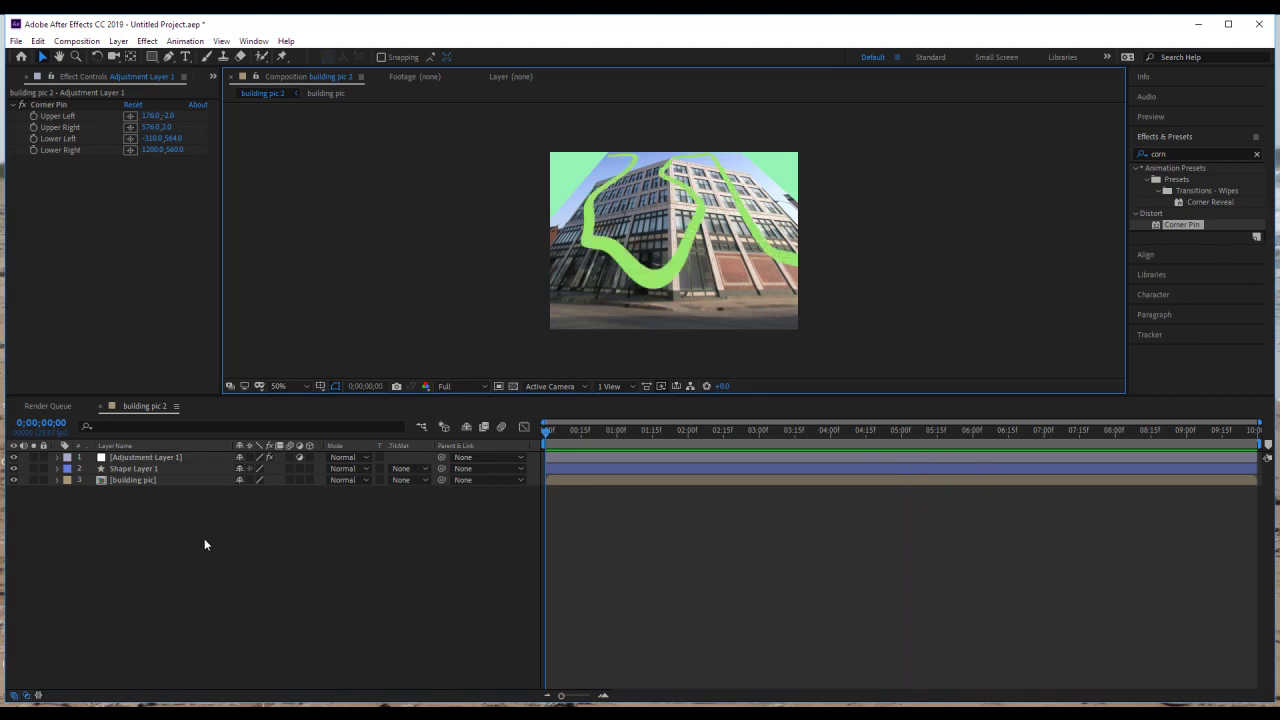
# Draw a new red curved path on Shape Layer 2 and tilt it slightly clockwise
pyautogui.click(168, 57)
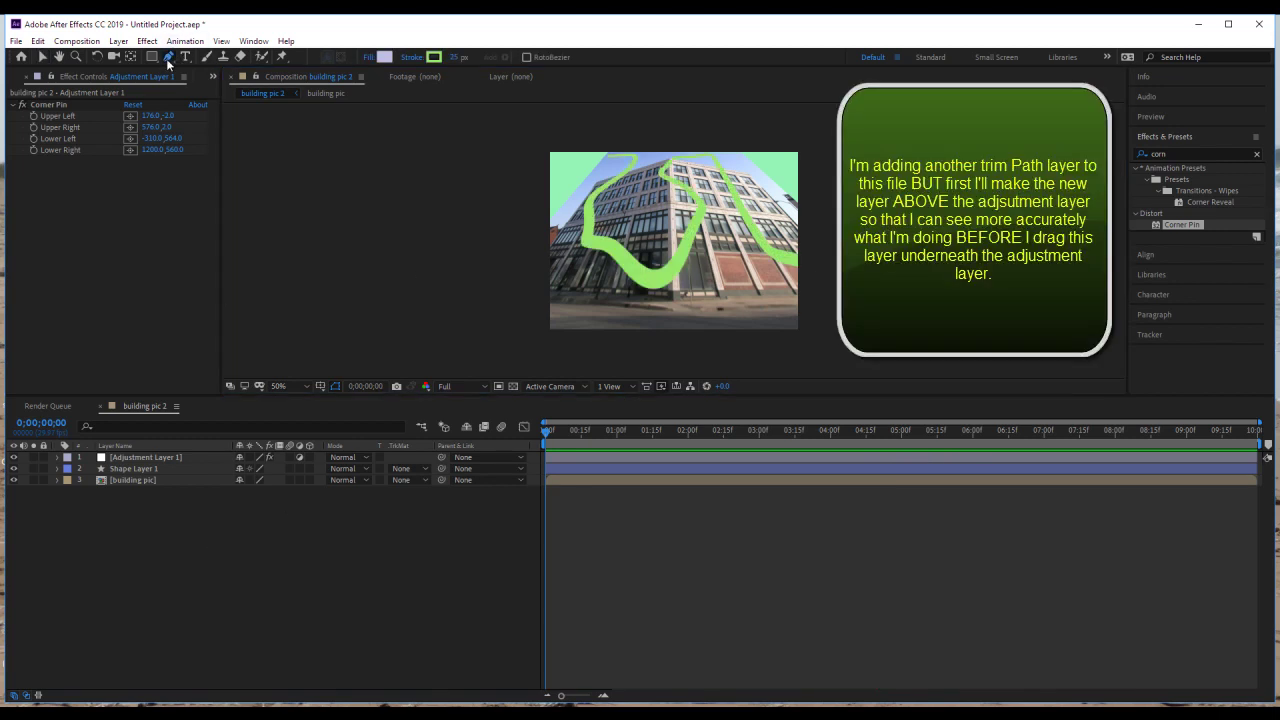
pyautogui.click(540, 172)
pyautogui.moveTo(640, 314); pyautogui.dragTo(660, 260)
pyautogui.click(692, 198)
pyautogui.press('v')
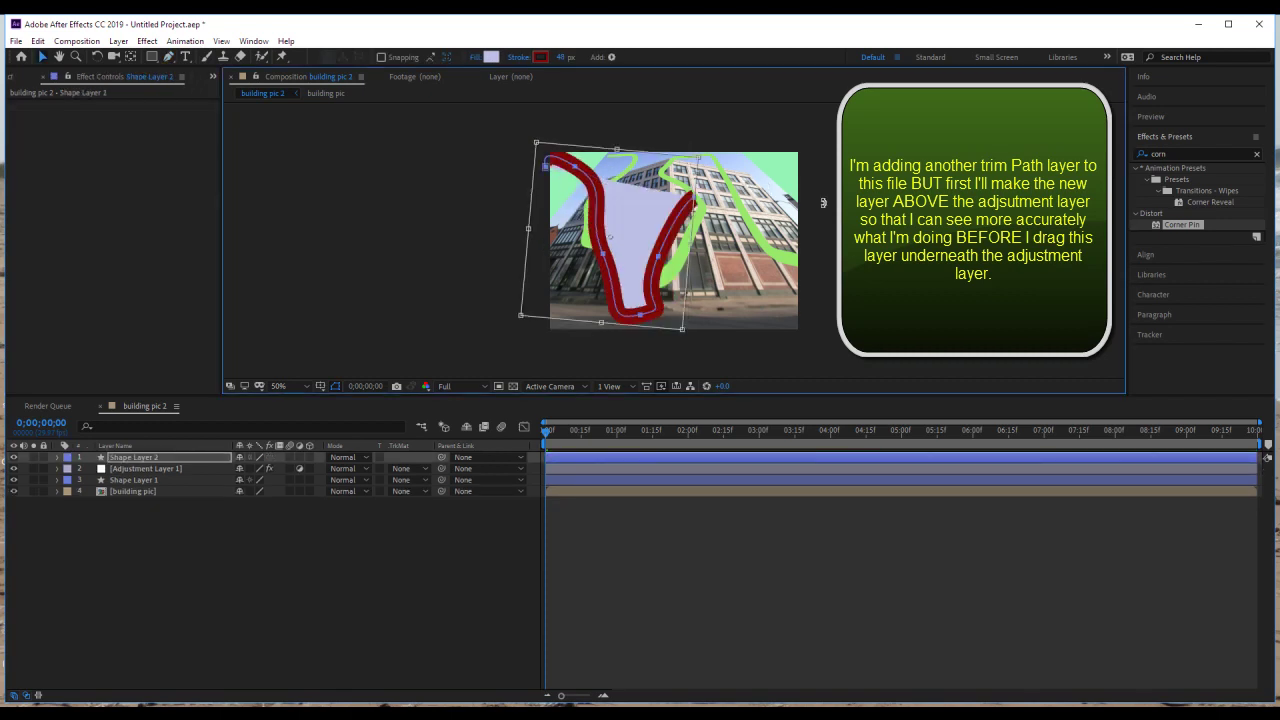
pyautogui.moveTo(742, 206); pyautogui.dragTo(738, 222)
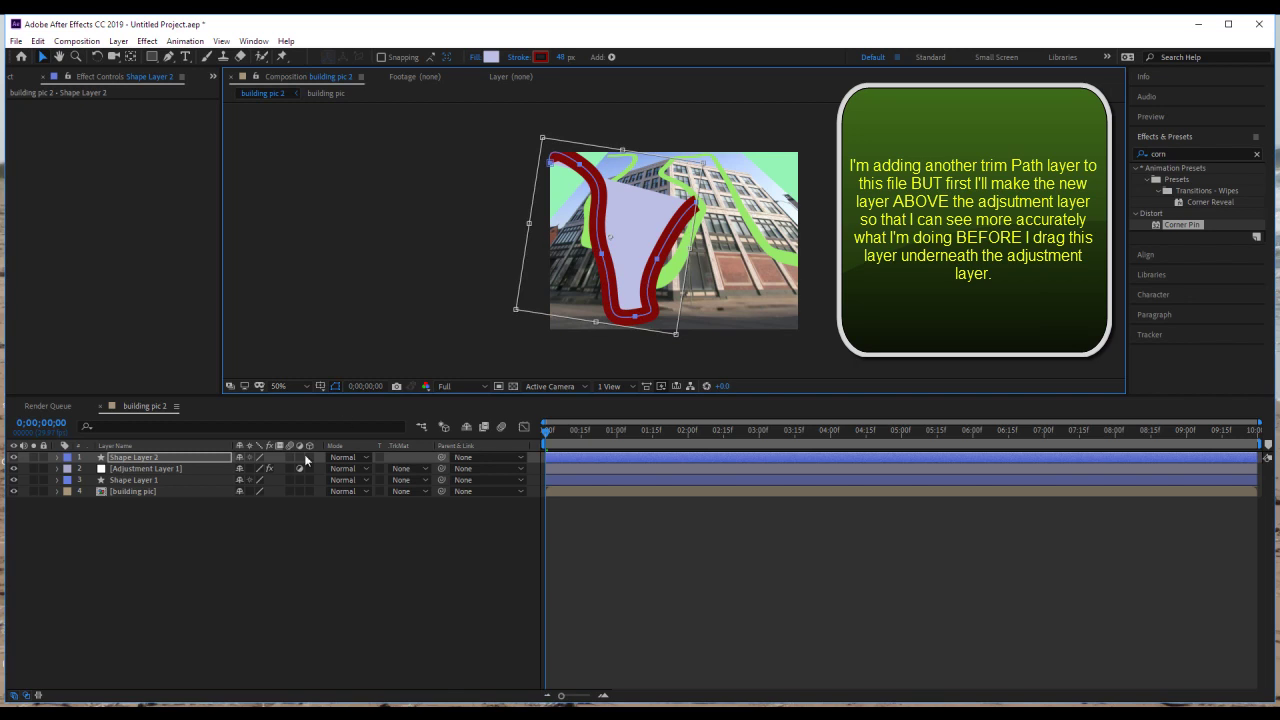
pyautogui.click(57, 457)
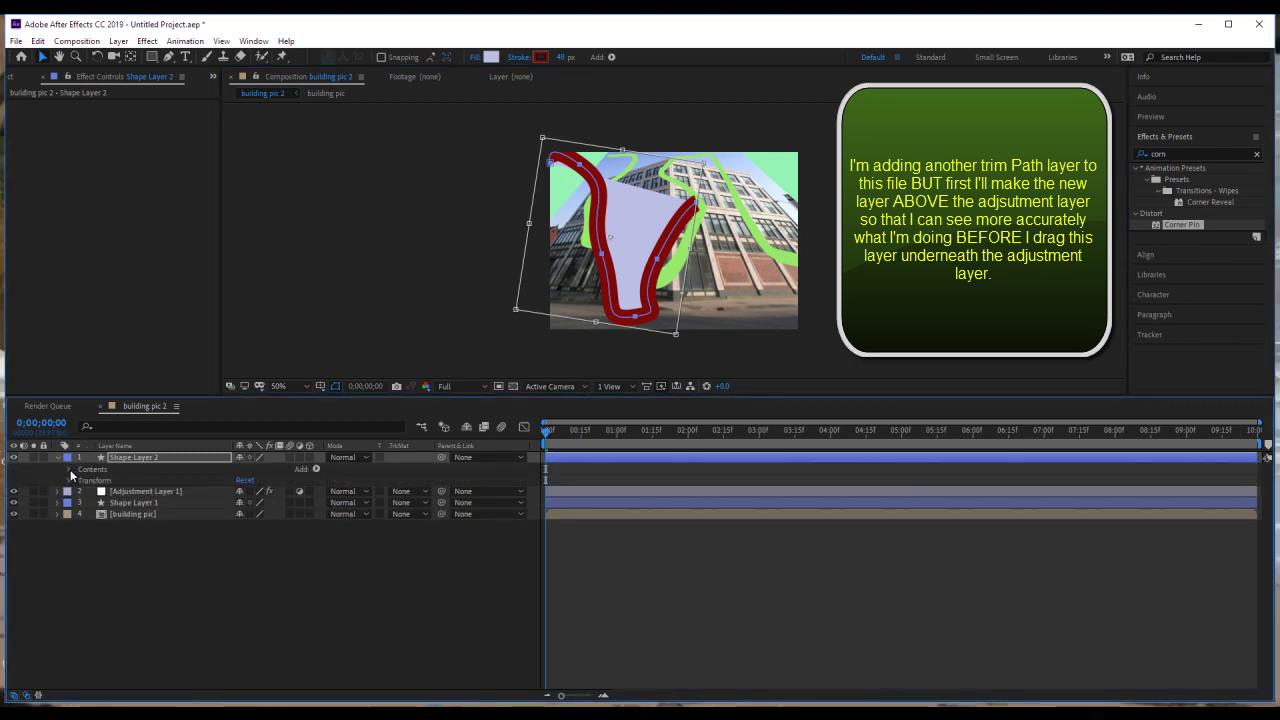
# Add Trim Paths to Shape Layer 2 and enable a Start keyframe
pyautogui.click(316, 469)
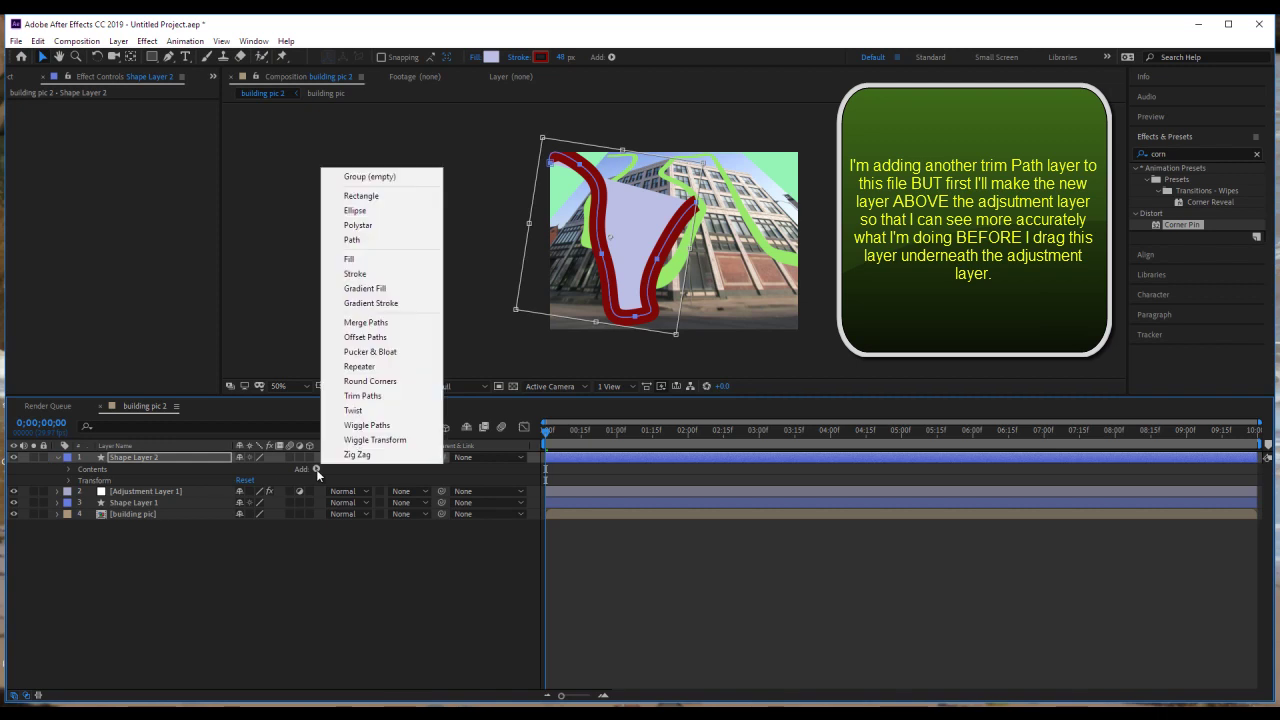
pyautogui.click(366, 396)
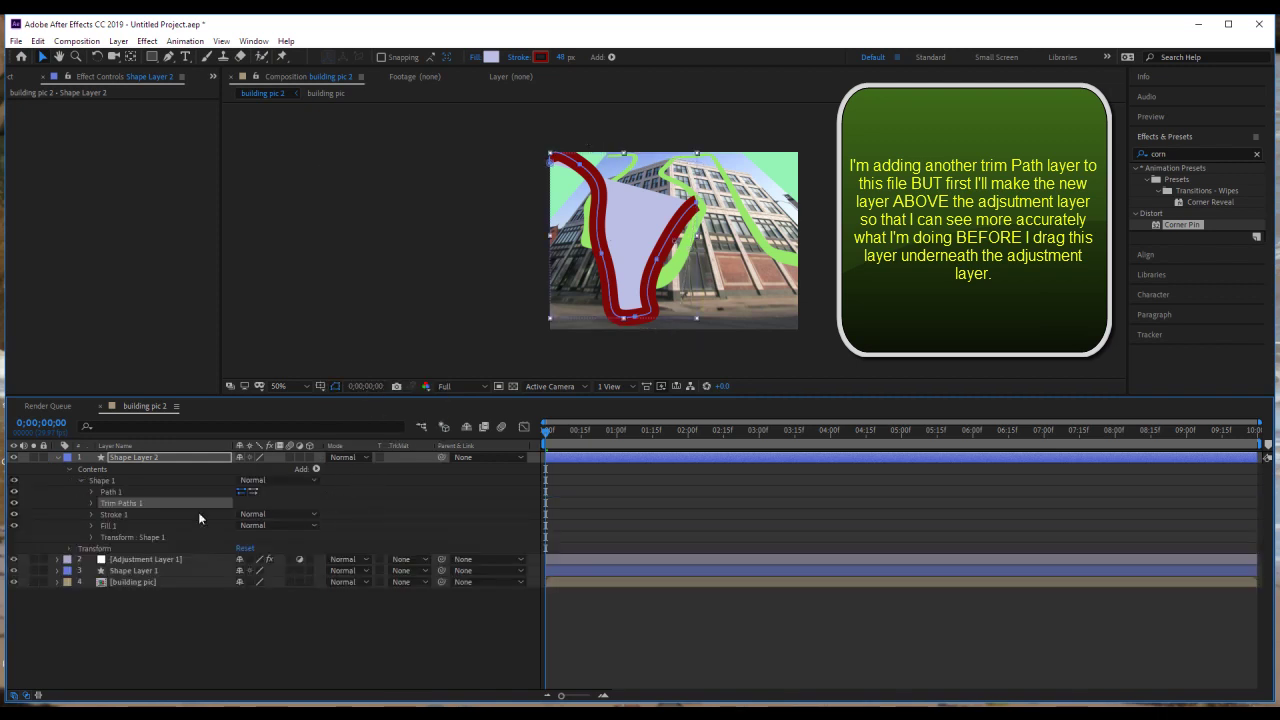
pyautogui.click(92, 503)
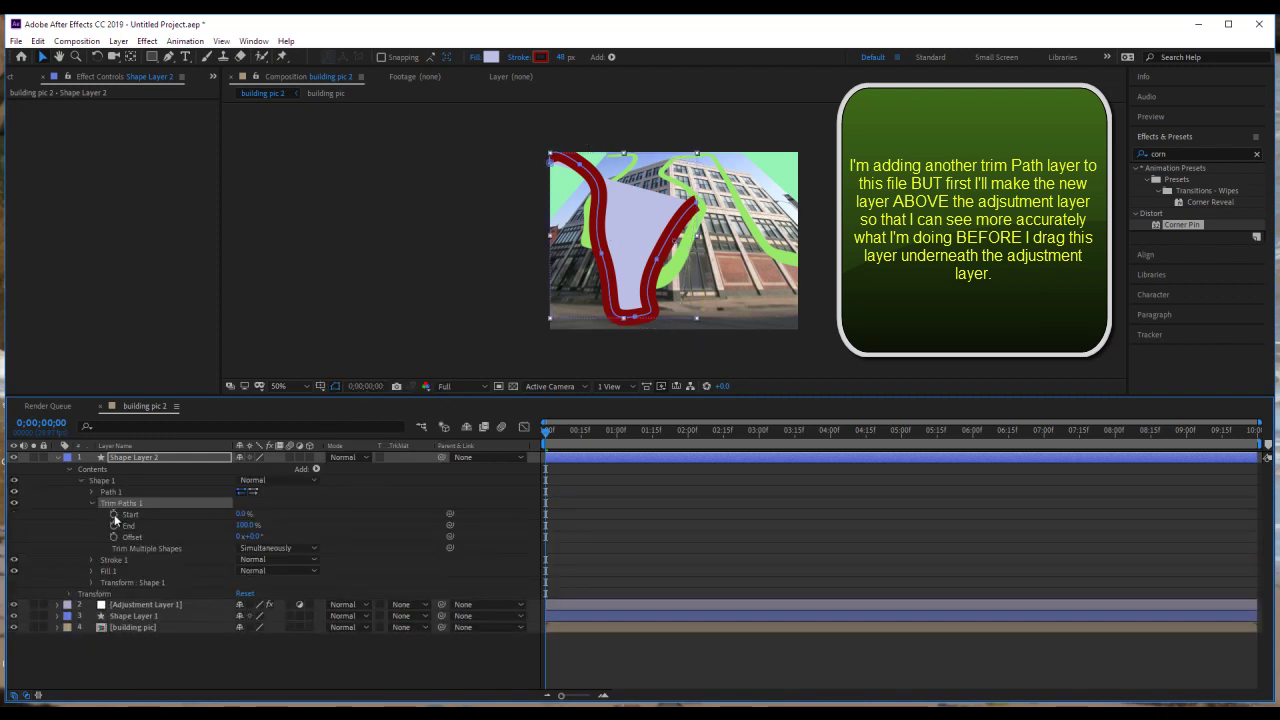
pyautogui.click(114, 514)
pyautogui.moveTo(243, 514)
pyautogui.mouseDown()
pyautogui.moveTo(287, 514)
pyautogui.moveTo(186, 546)
pyautogui.mouseUp()
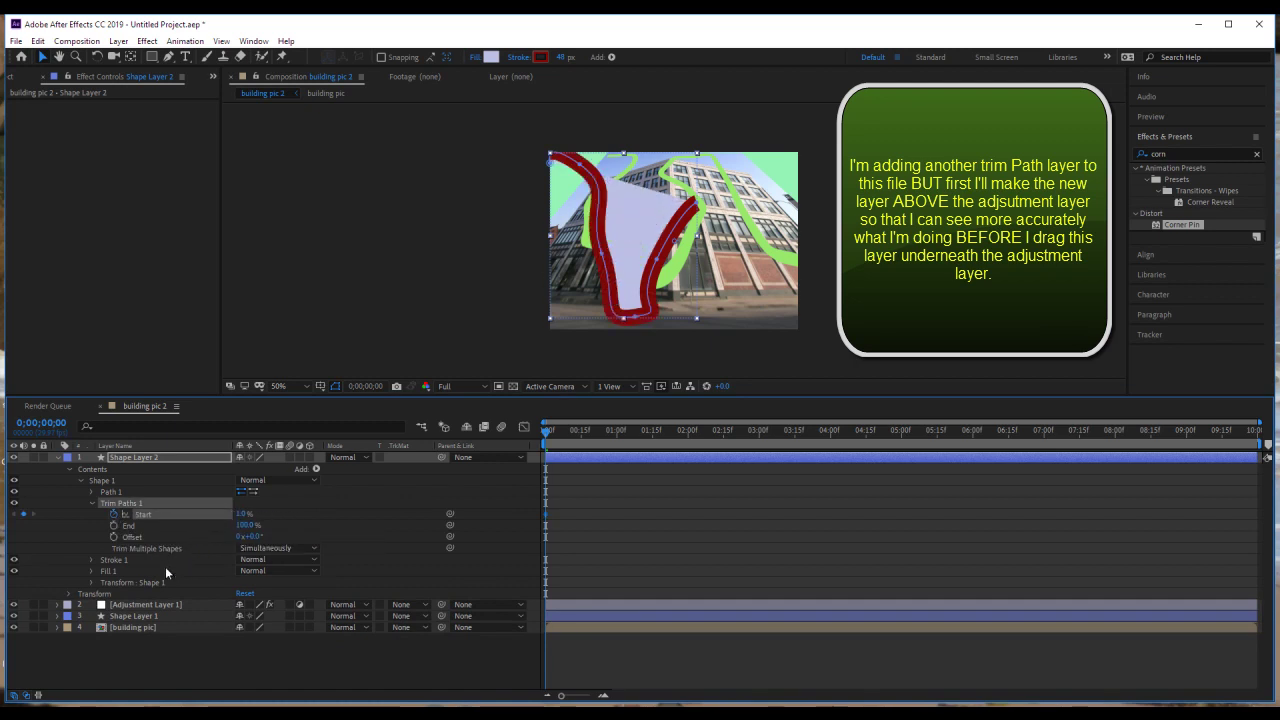
# Give the red stroke a Round Cap line cap
pyautogui.click(92, 559)
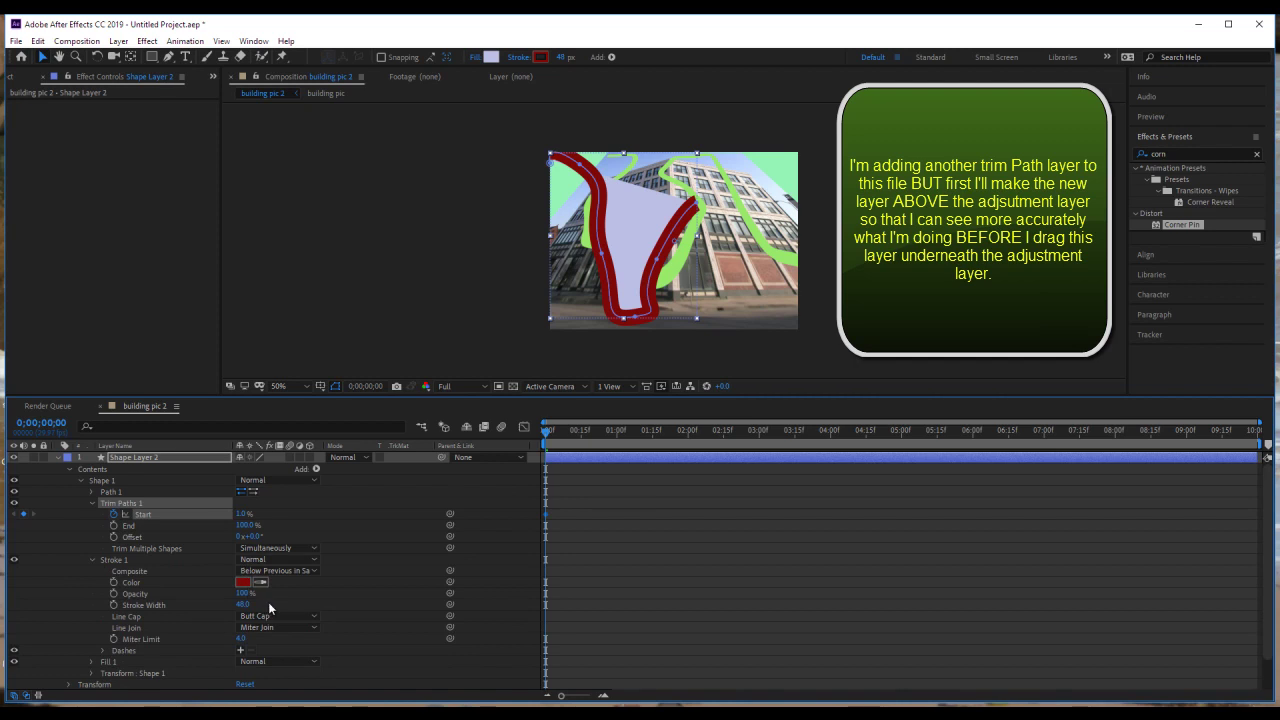
pyautogui.click(280, 617)
pyautogui.click(286, 645)
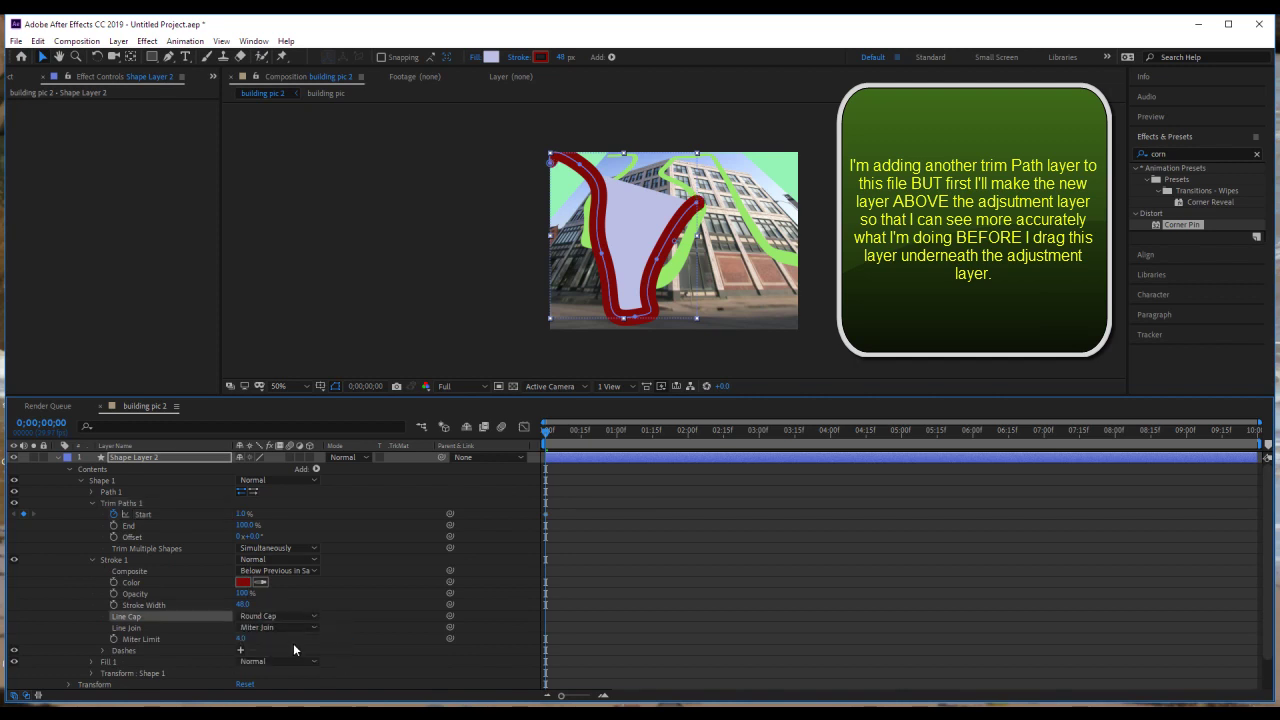
pyautogui.click(93, 560)
# Keyframe Trim Paths Start from 0% at the first frame to 100% at 0;00;07;10
pyautogui.moveTo(243, 514); pyautogui.dragTo(232, 514)
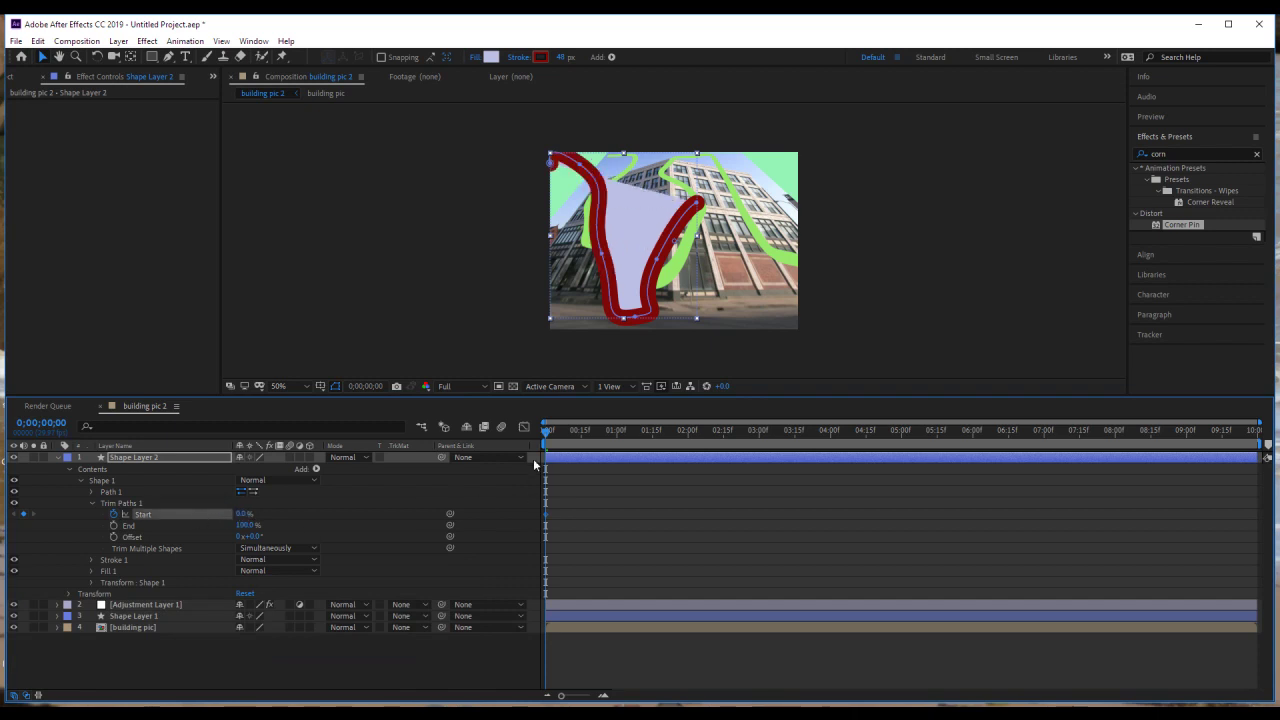
pyautogui.moveTo(555, 435); pyautogui.dragTo(1047, 447)
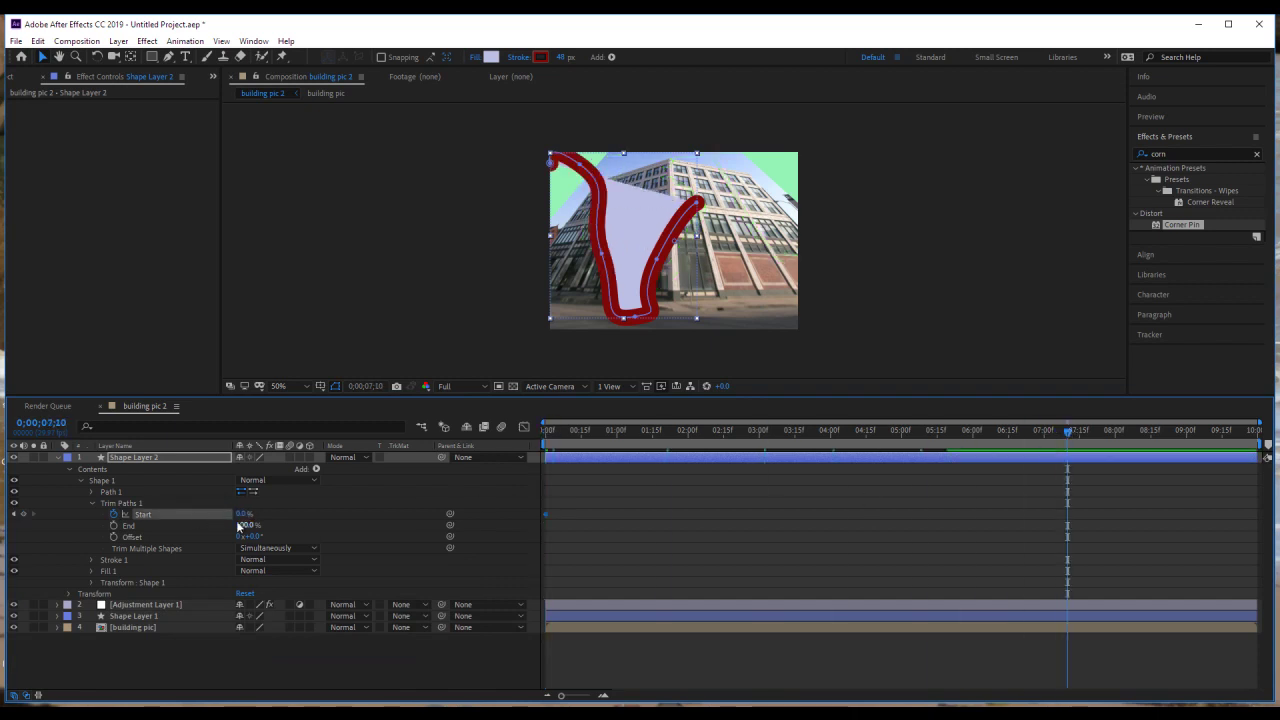
pyautogui.moveTo(242, 513); pyautogui.dragTo(363, 523)
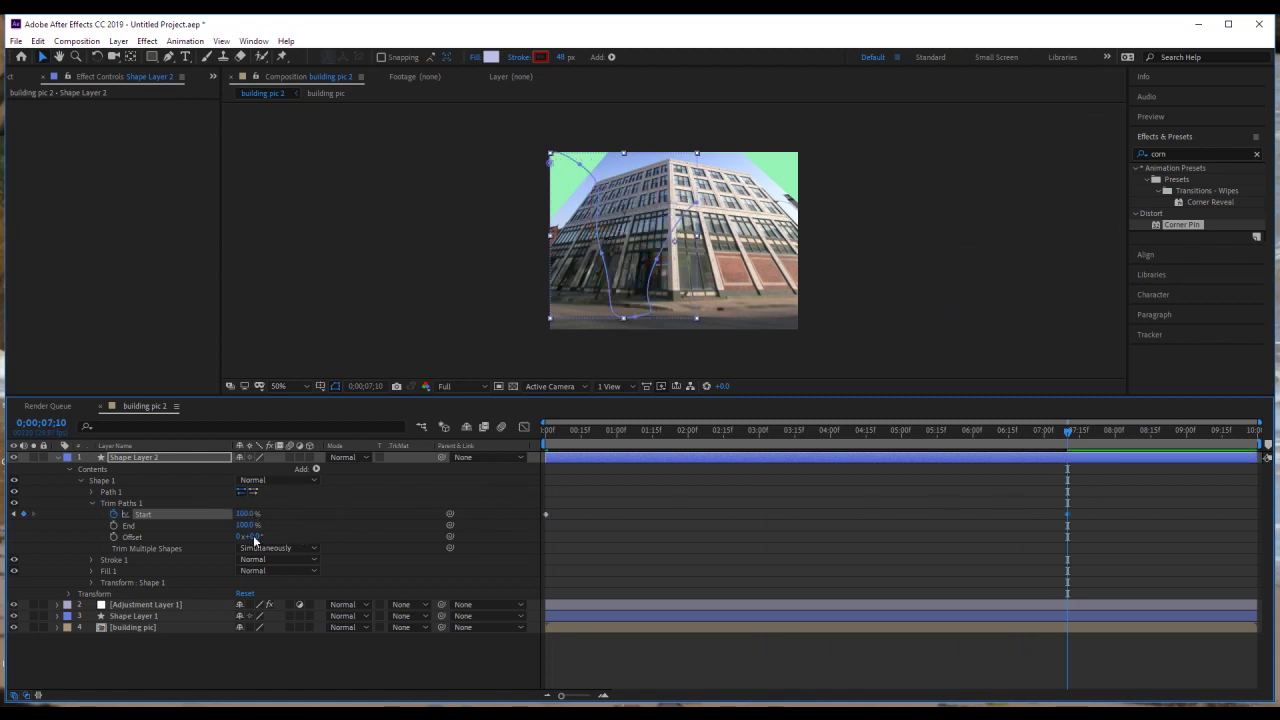
# Set Shape Layer 2's Fill 1 opacity to 0%
pyautogui.click(91, 504)
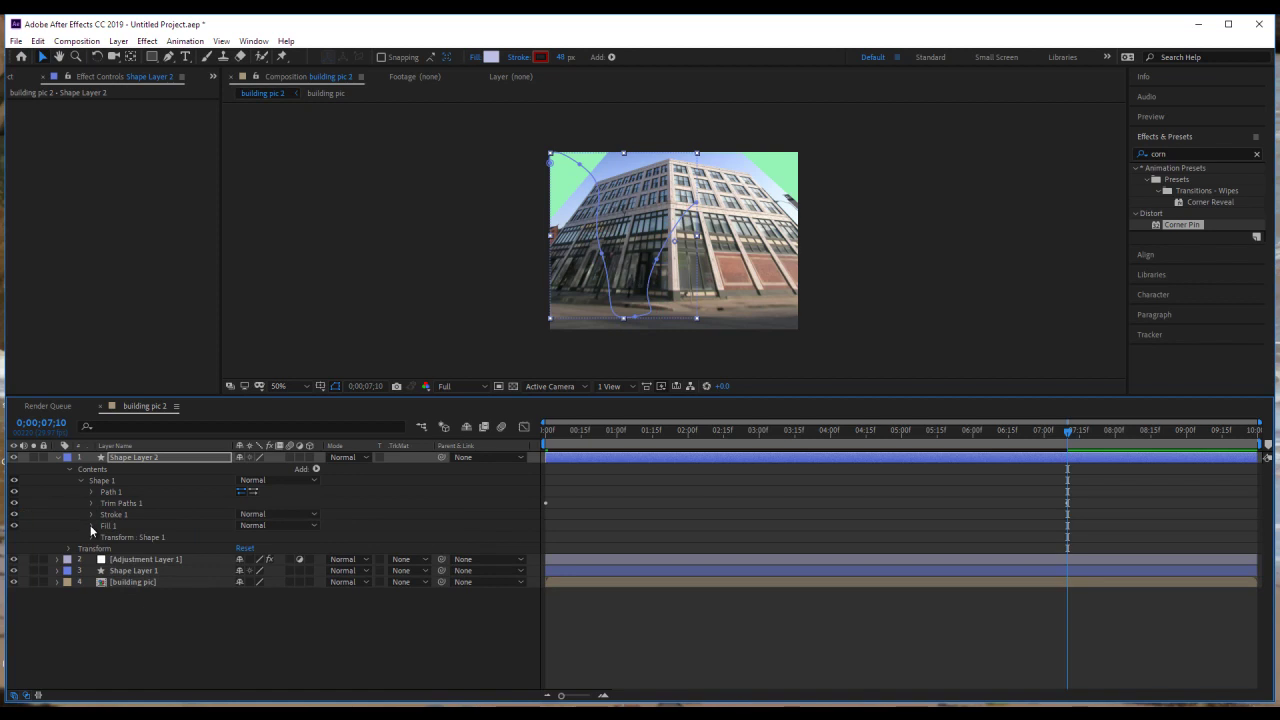
pyautogui.click(91, 526)
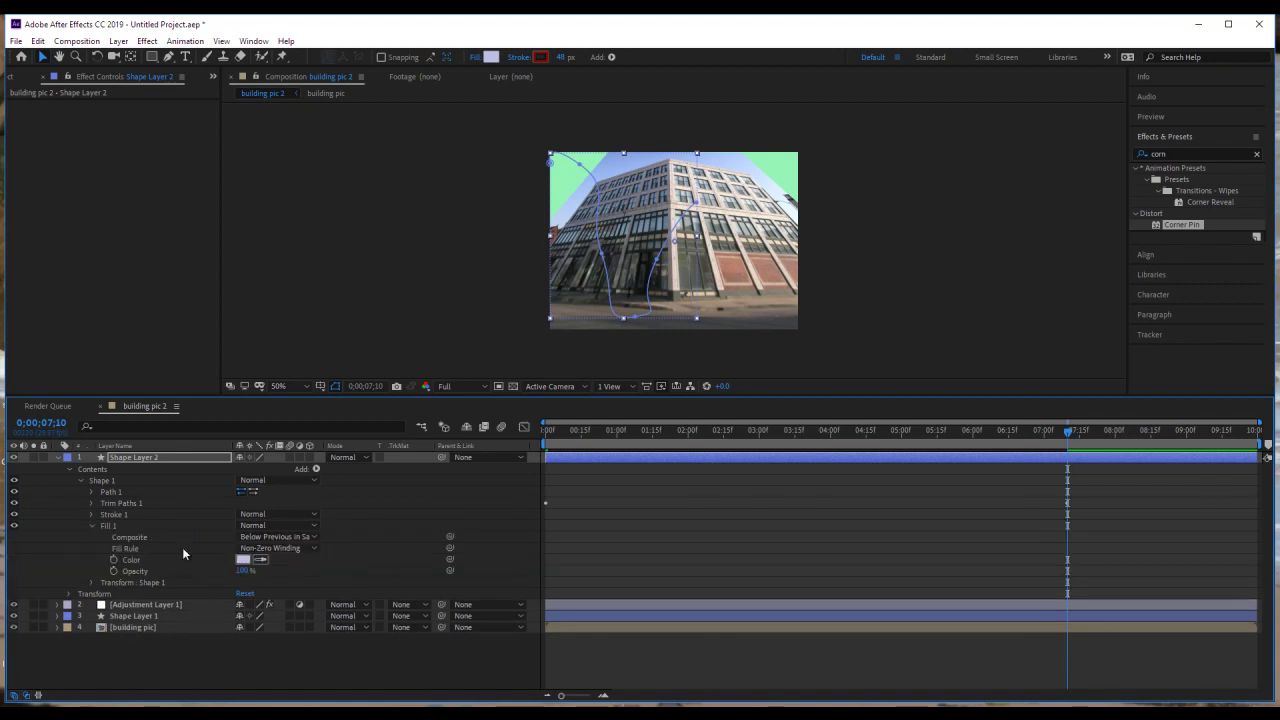
pyautogui.moveTo(241, 570); pyautogui.dragTo(168, 559)
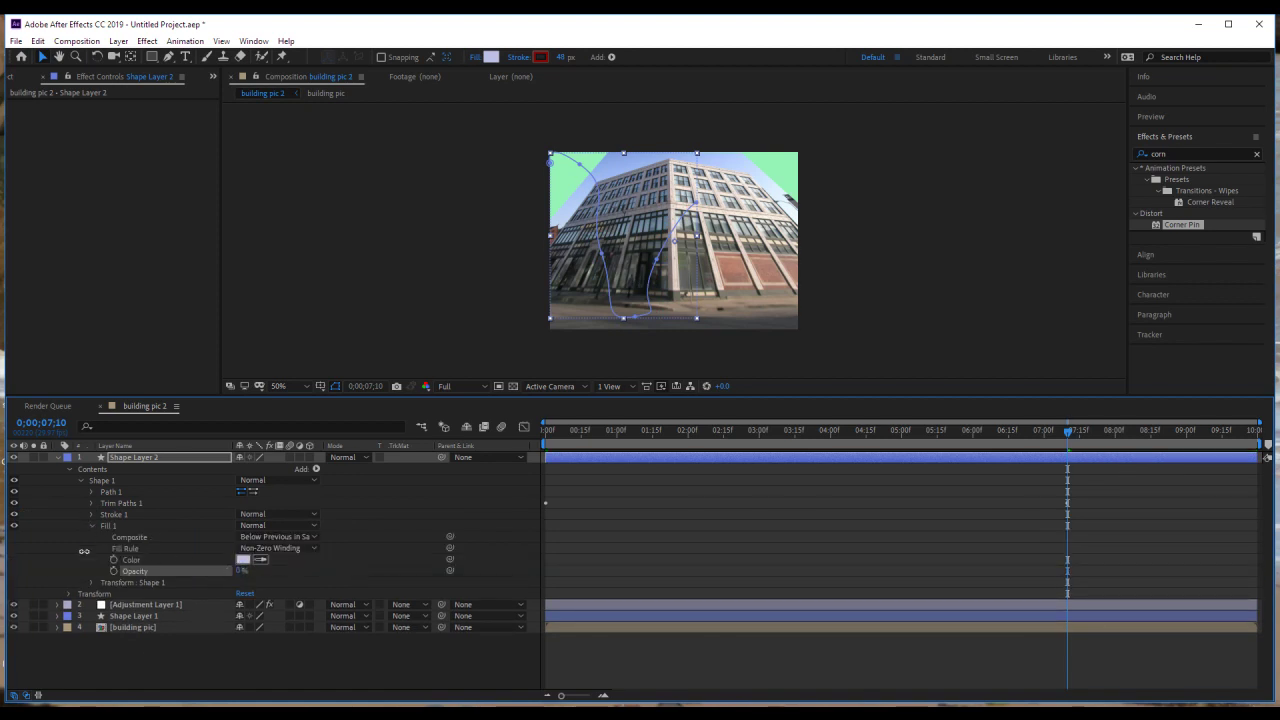
# Scrub back to the start and preview the red and green strokes trimming away
pyautogui.moveTo(1066, 435); pyautogui.dragTo(877, 432)
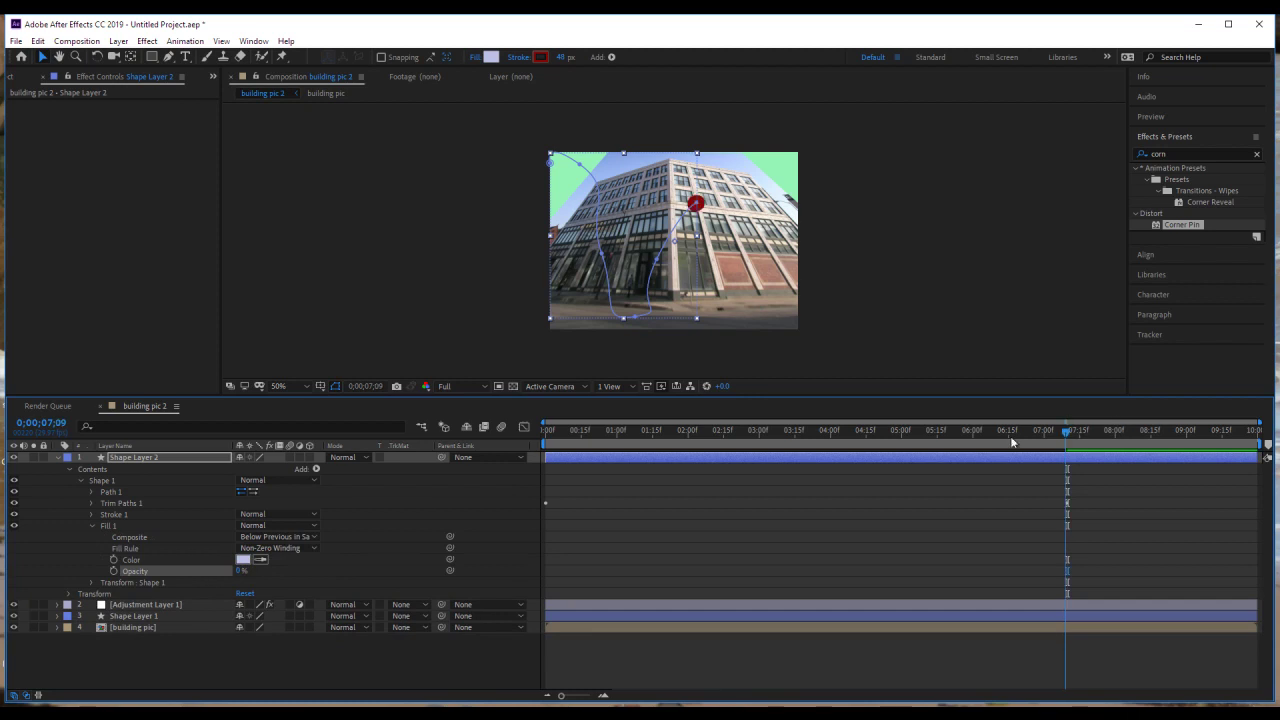
pyautogui.moveTo(1013, 432); pyautogui.dragTo(538, 432)
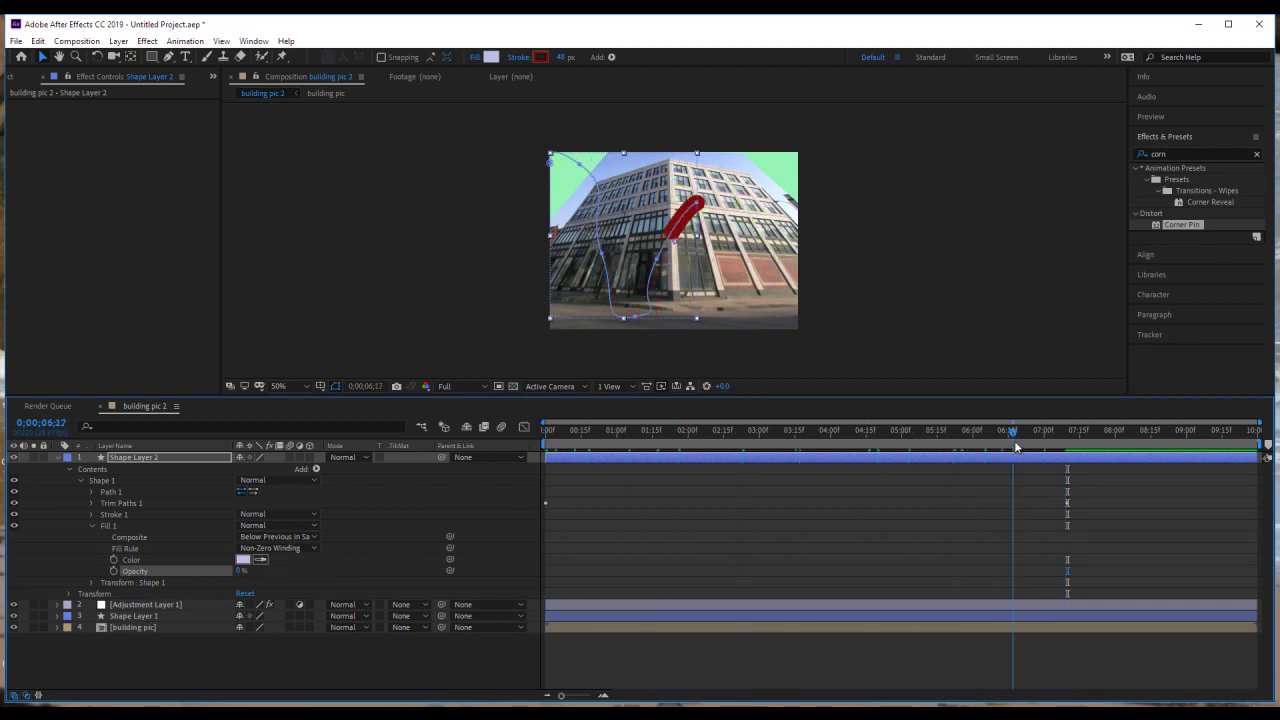
pyautogui.click(387, 259)
pyautogui.press('space')
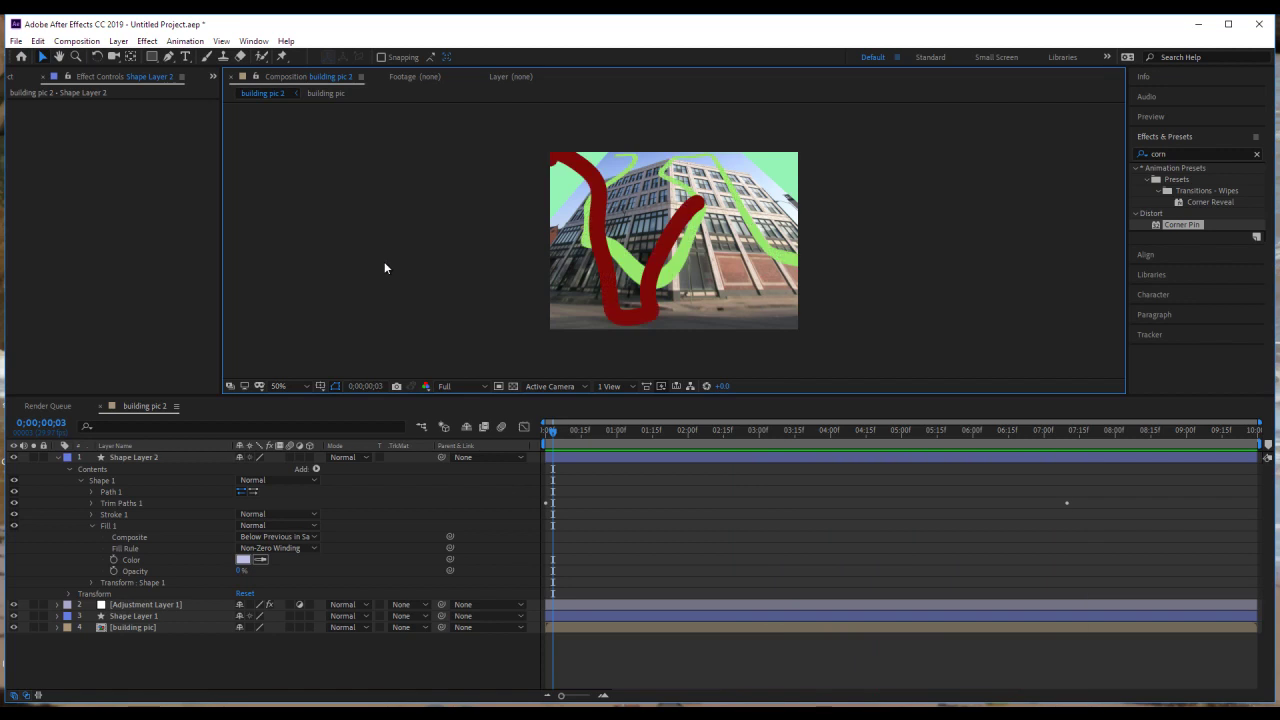
# Move Adjustment Layer 1 above Shape Layer 2 so Corner Pin warps the red stroke, then preview
pyautogui.click(56, 457)
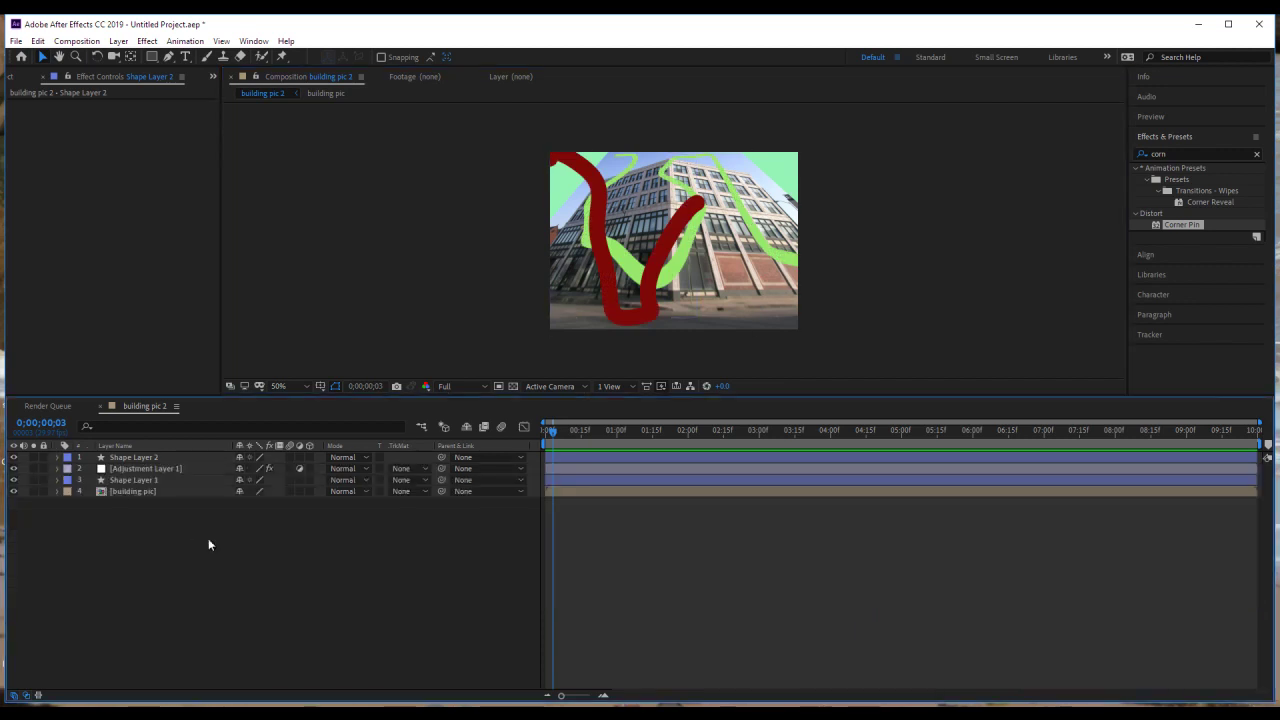
pyautogui.click(174, 468)
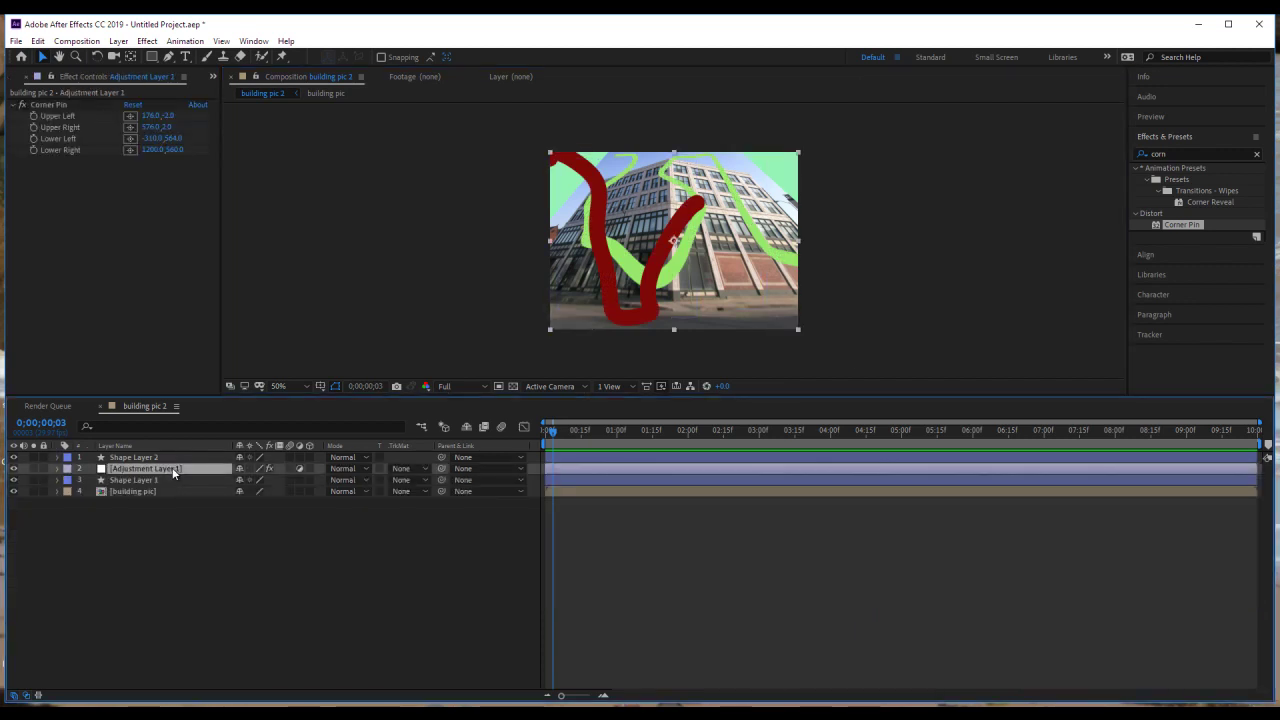
pyautogui.moveTo(174, 474); pyautogui.dragTo(169, 459)
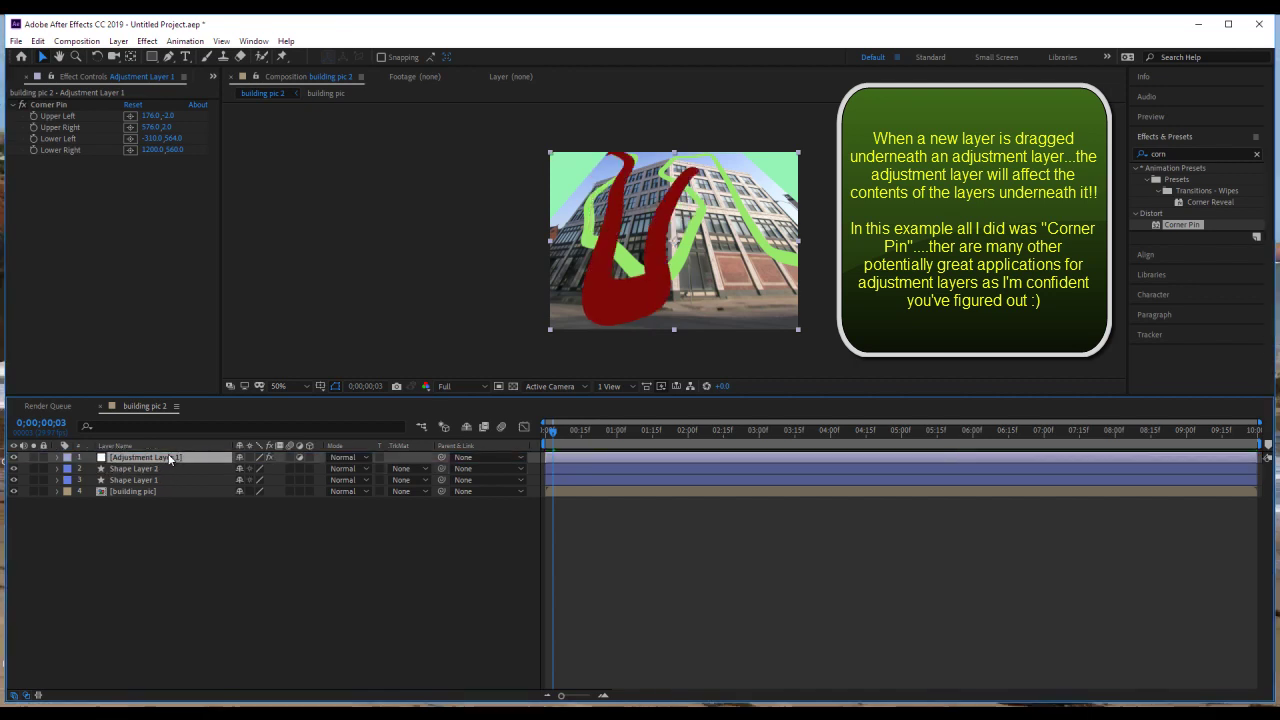
pyautogui.click(417, 287)
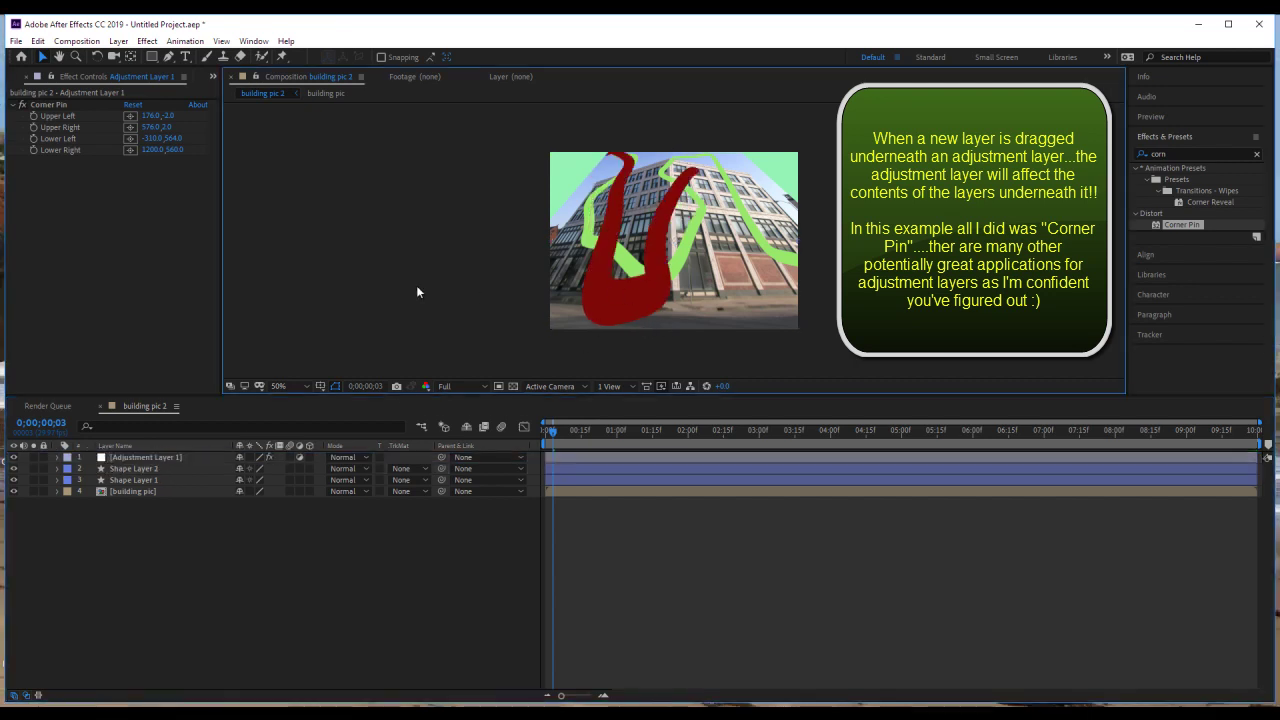
pyautogui.press('space')
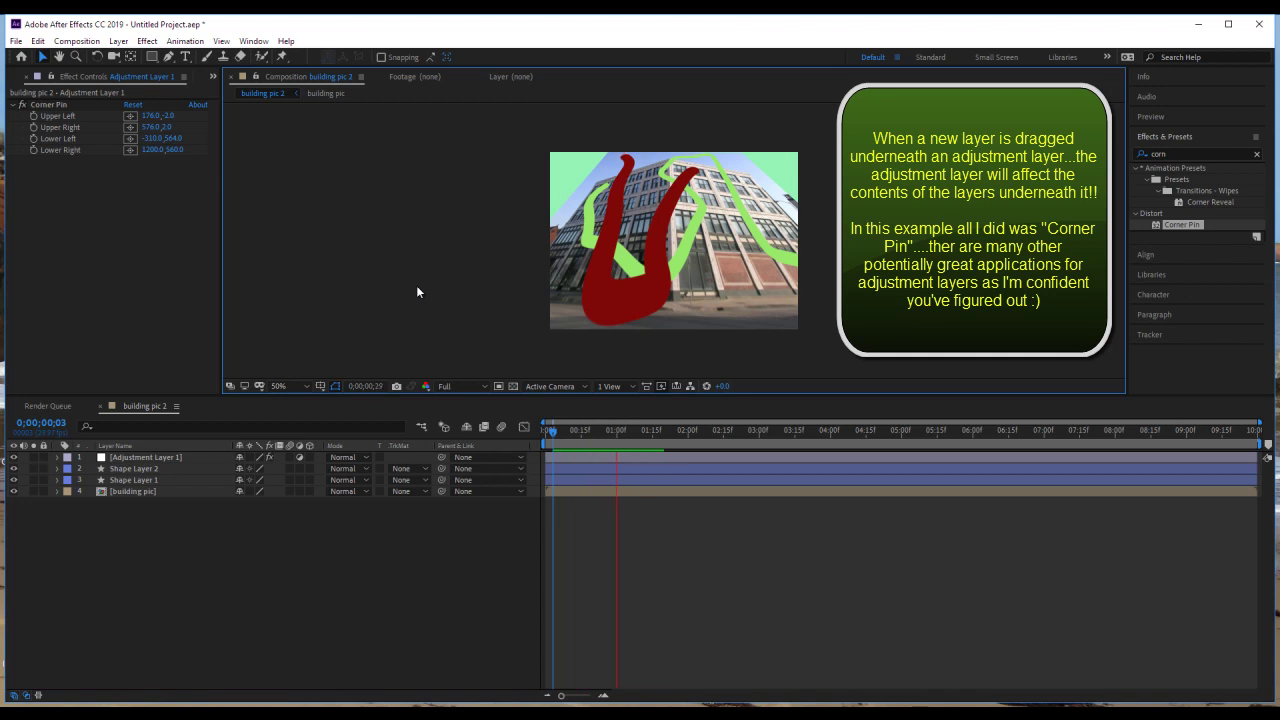